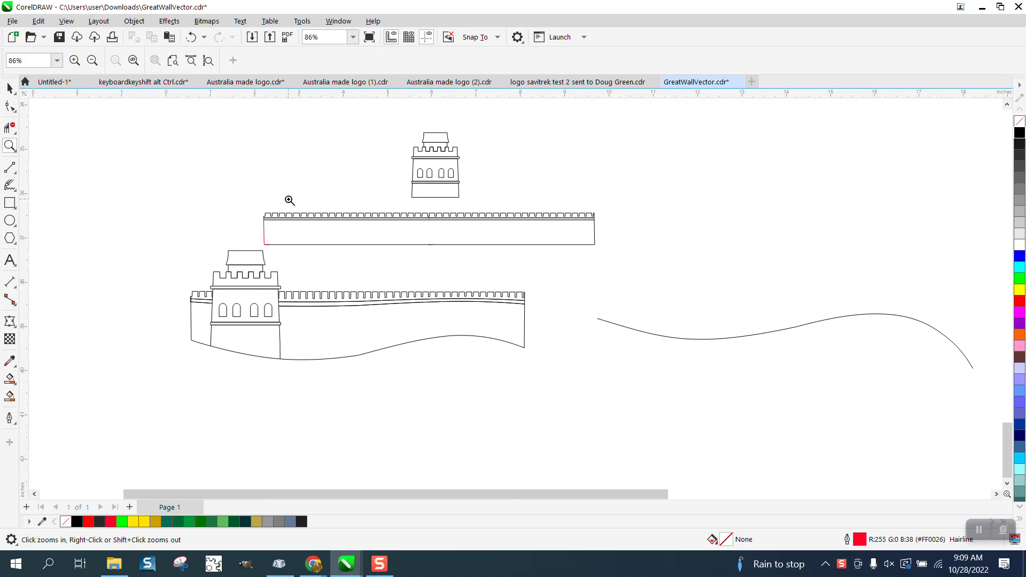
Create Smart Fill copies of the straight wall's body, trim strip and battlements, and move them up above the standalone tower.
left_click_drag(255, 202, 664, 246)
right_click(565, 244)
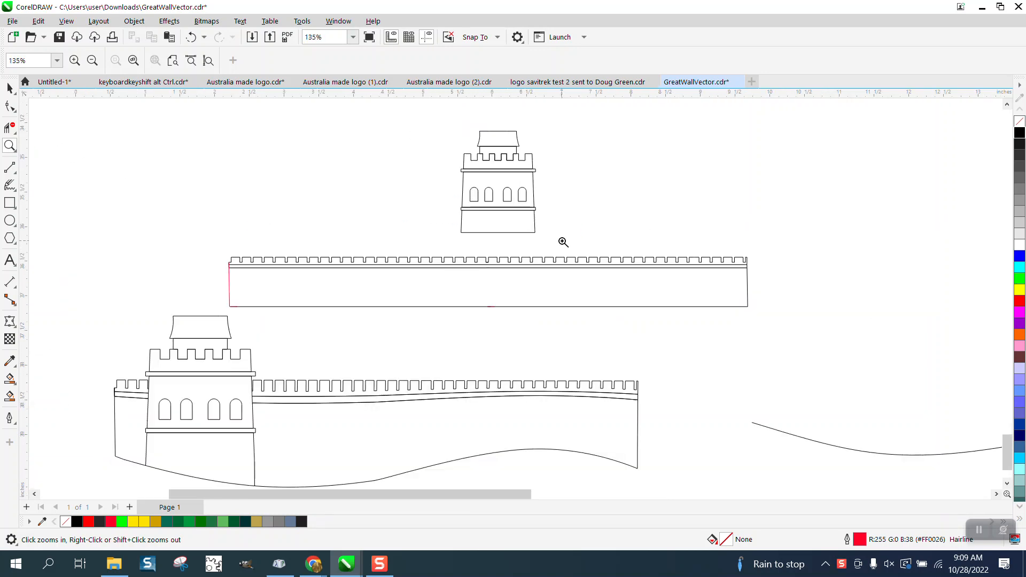
left_click(9, 396)
scroll(289, 259, "down", 1)
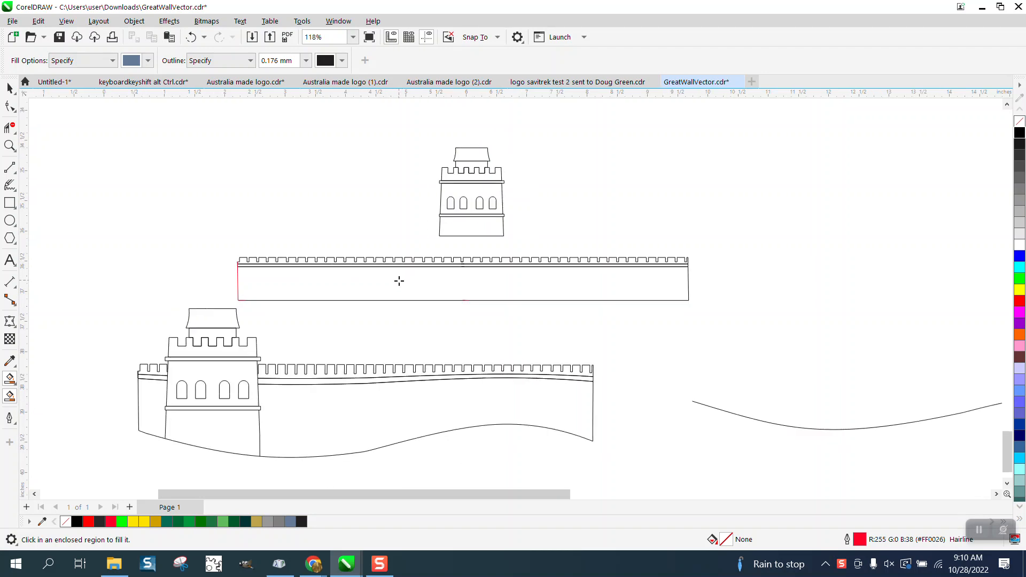
left_click(400, 281)
key("ctrl+z")
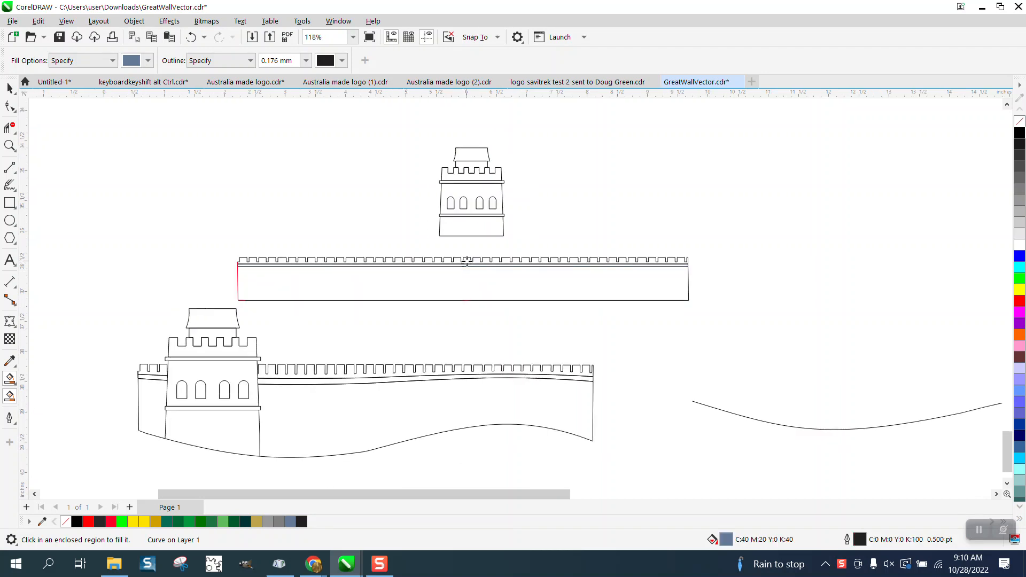
scroll(463, 289, "down", 4)
scroll(464, 289, "down", 1)
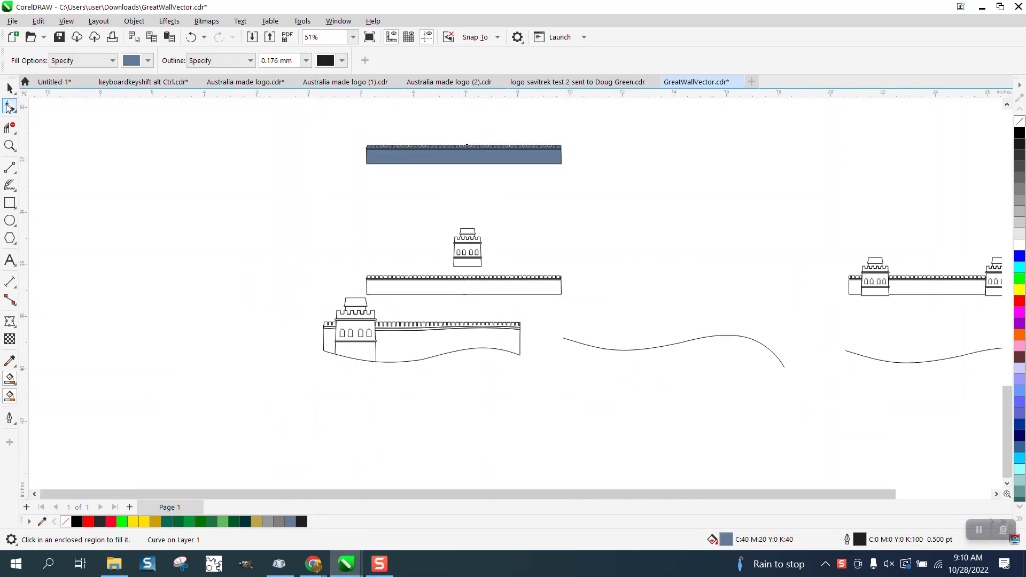
Remove the fill from the three copied wall pieces and group them.
key("space")
left_click_drag(316, 126, 553, 174)
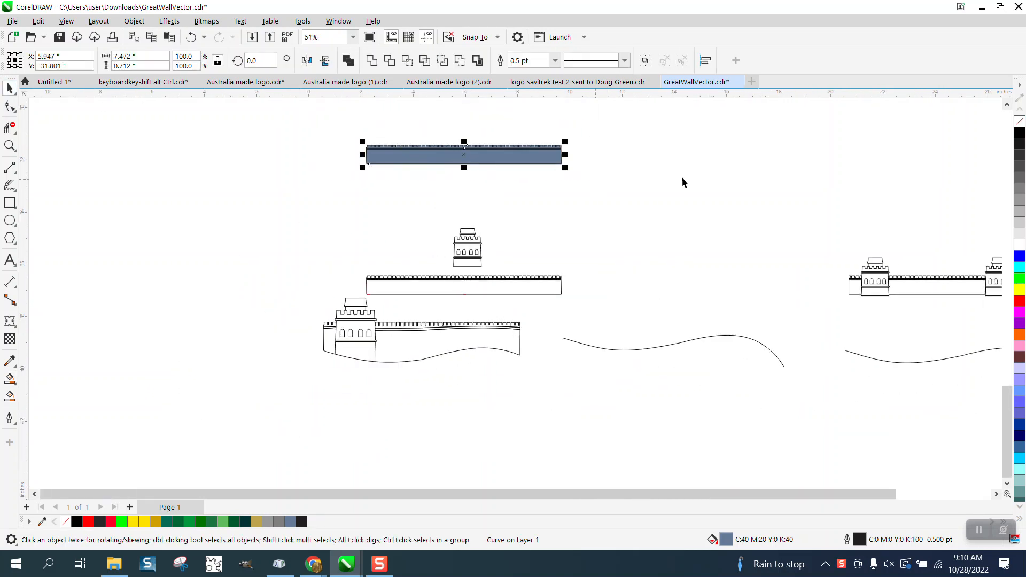
left_click(1020, 123)
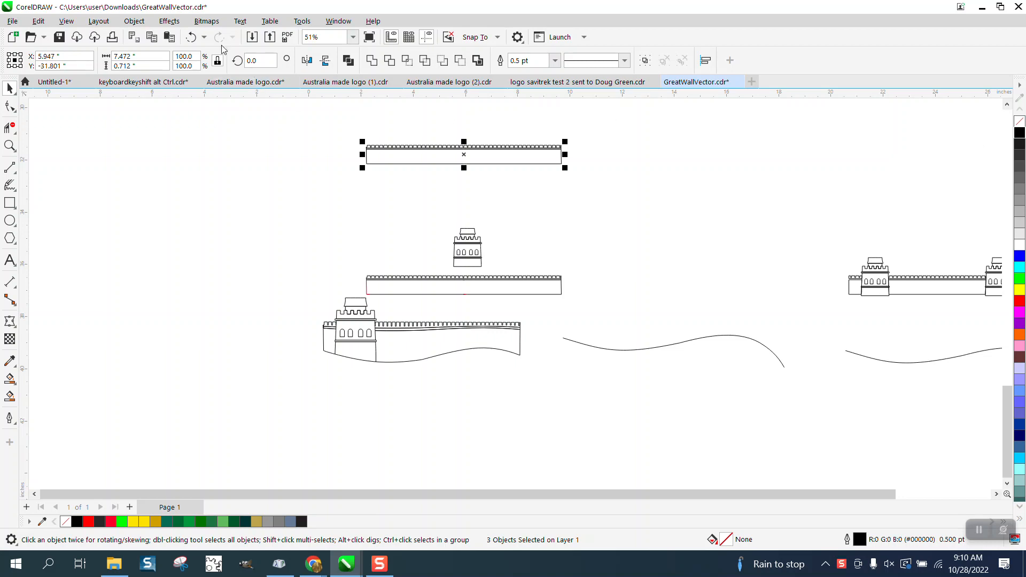
left_click(140, 24)
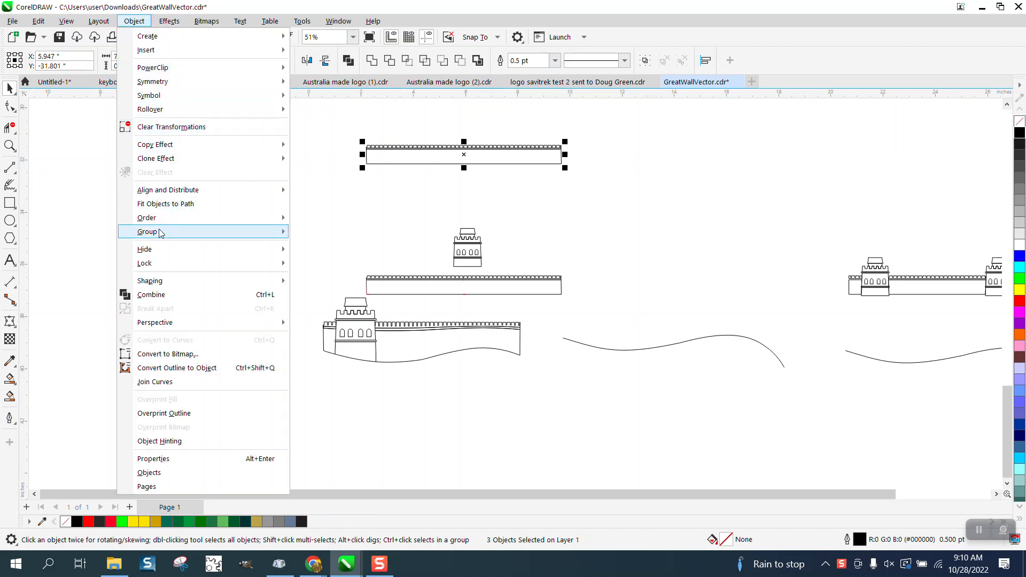
mouse_move(162, 234)
left_click(321, 235)
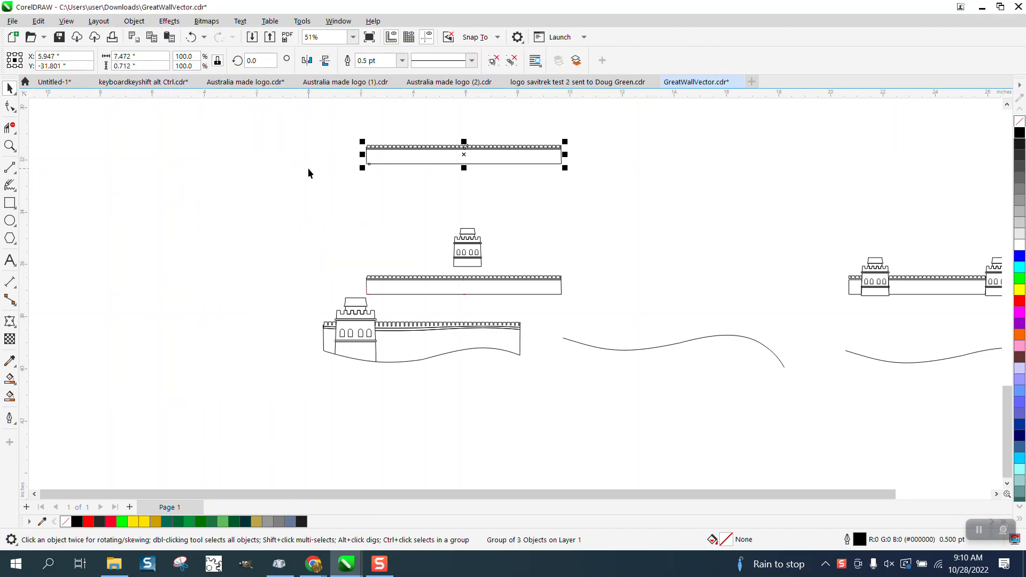
Try pulling half of the original wall's battlements away from the wall, and undo the move.
left_click(9, 146)
left_click_drag(307, 279, 615, 390)
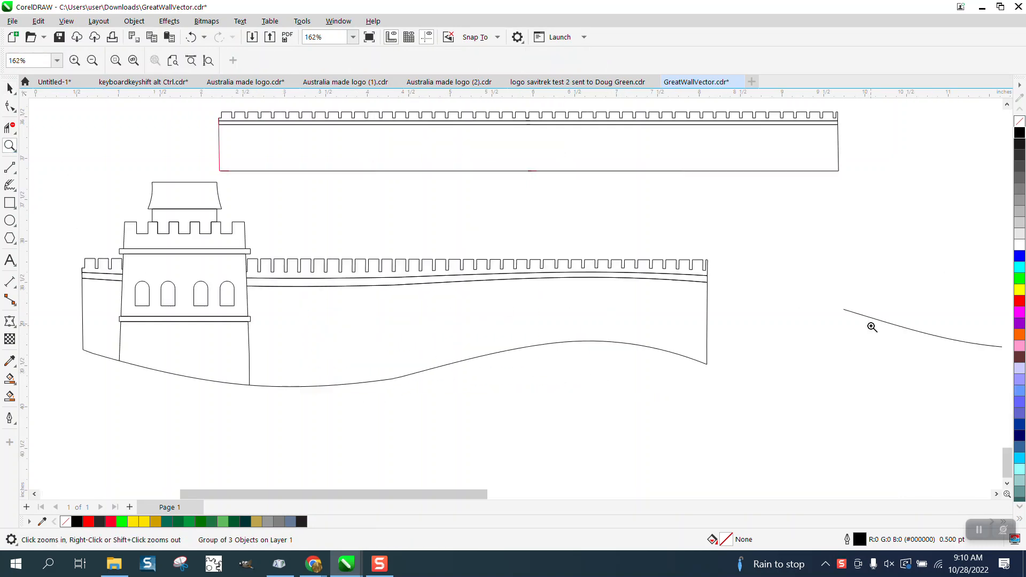
scroll(215, 309, "down", 2)
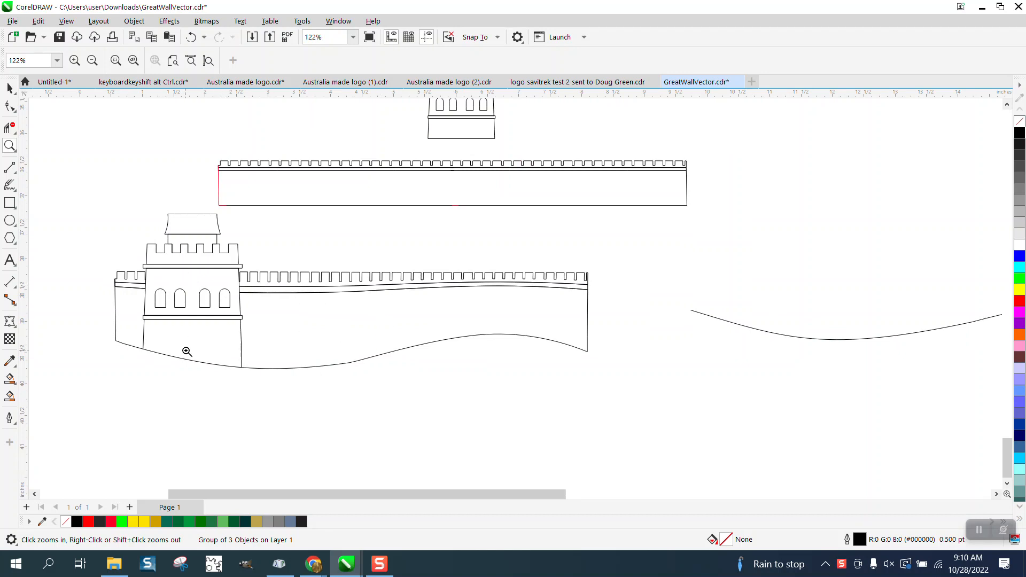
scroll(502, 314, "down", 2)
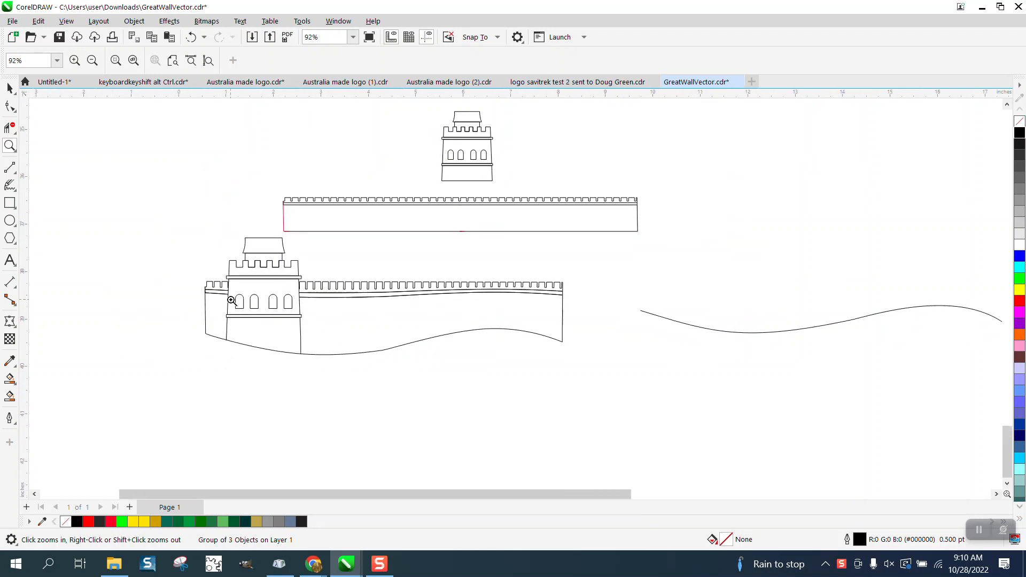
scroll(439, 288, "down", 1)
scroll(289, 274, "down", 1)
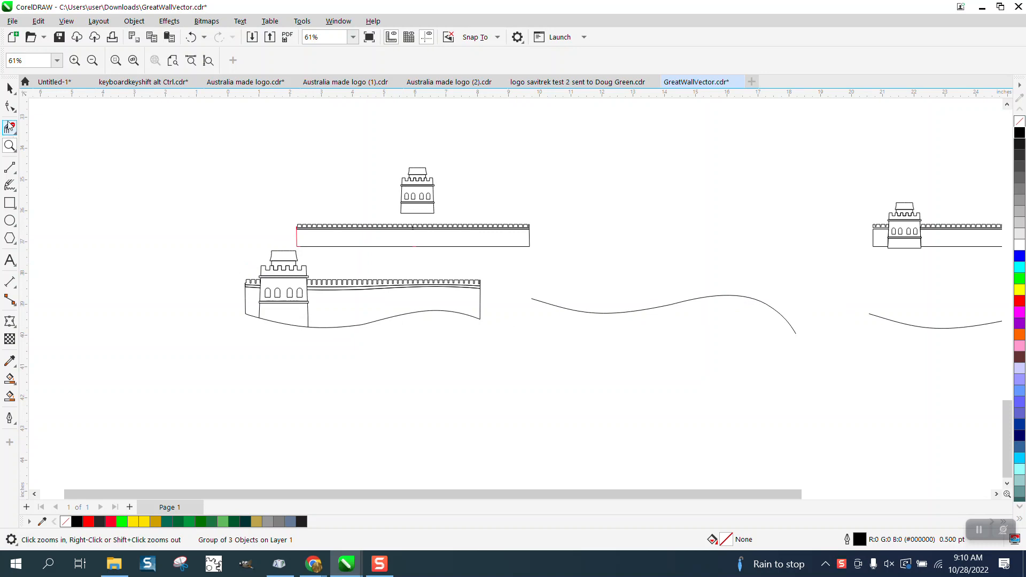
key("space")
left_click_drag(415, 229, 638, 246)
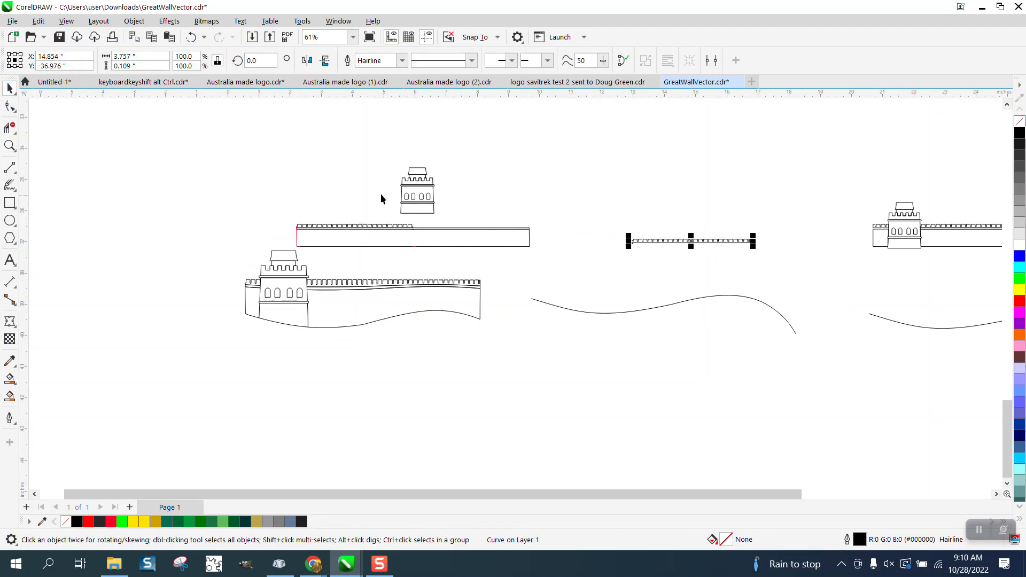
left_click(190, 37)
left_click_drag(271, 204, 442, 238)
scroll(442, 238, "down", 2)
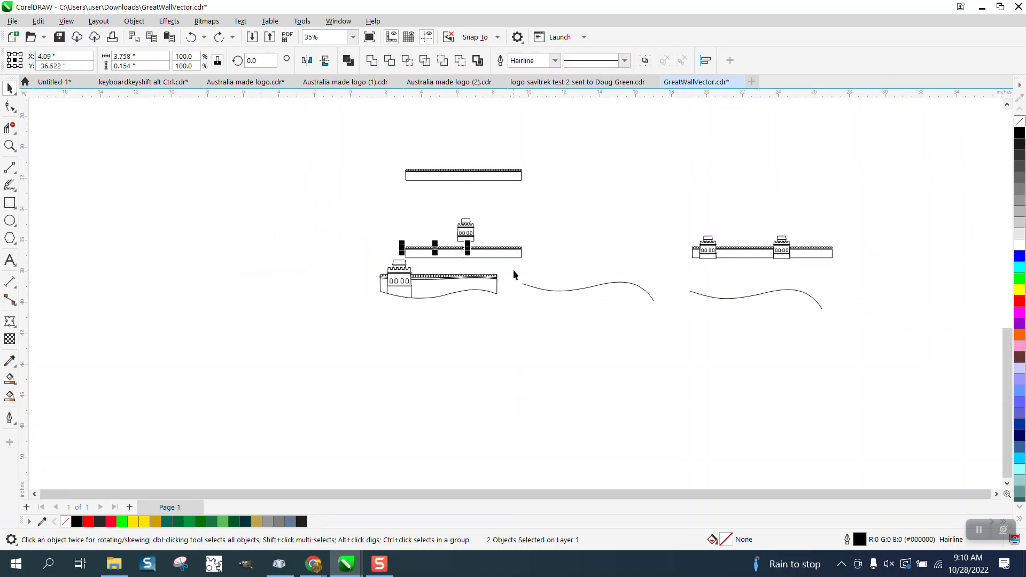
Move the grouped wall copy onto the wavy curve beside the original wall, with its lower-left corner near the curve's left end.
left_click_drag(373, 140, 576, 213)
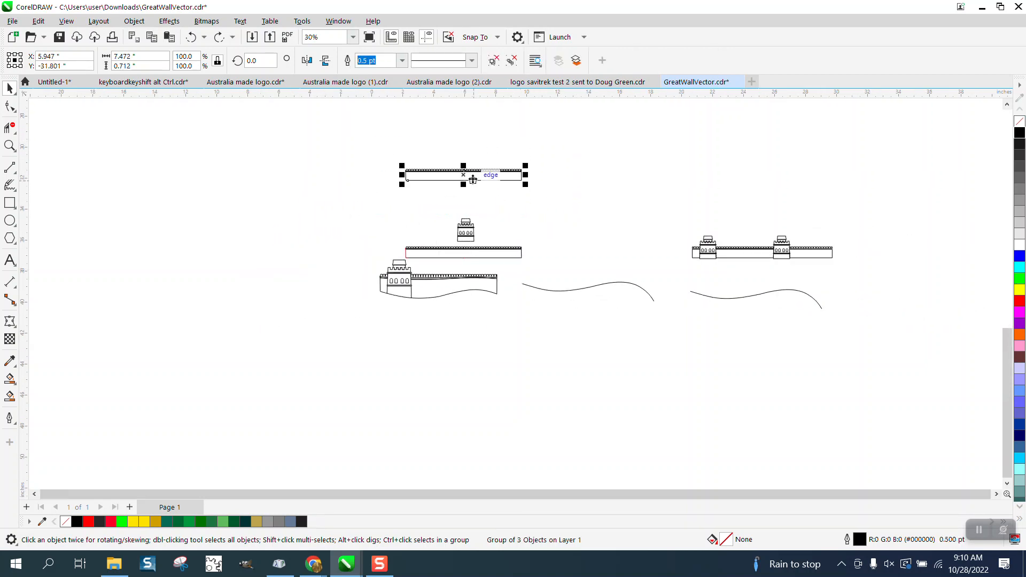
left_click_drag(469, 177, 595, 282)
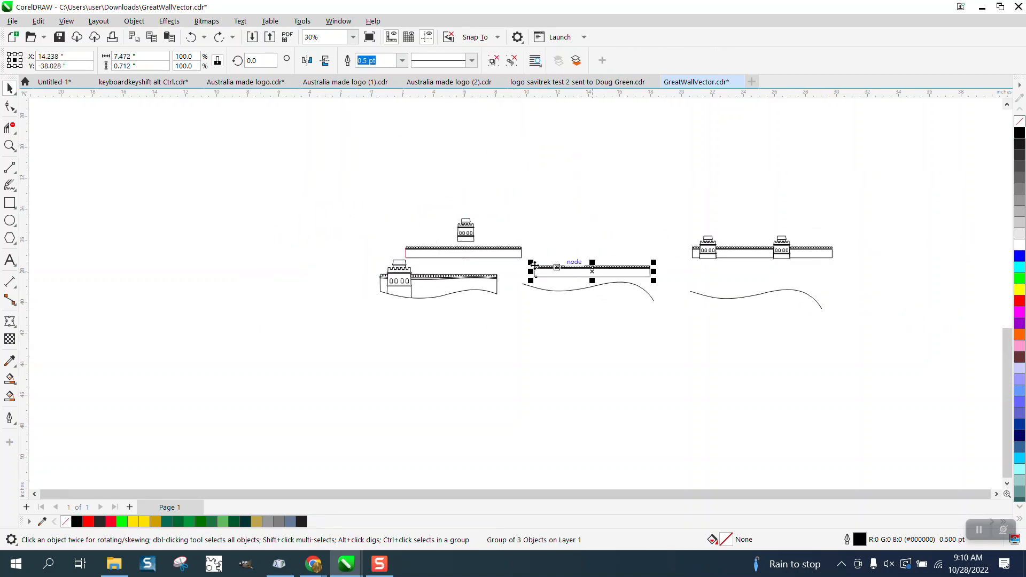
left_click(14, 145)
left_click_drag(512, 234, 694, 328)
left_click(11, 89)
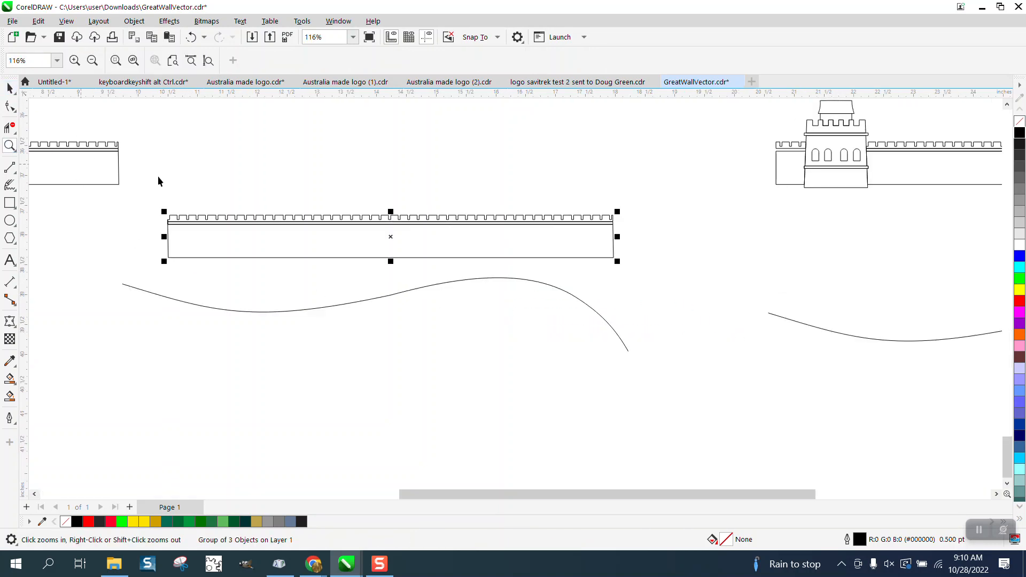
left_click_drag(385, 238, 346, 267)
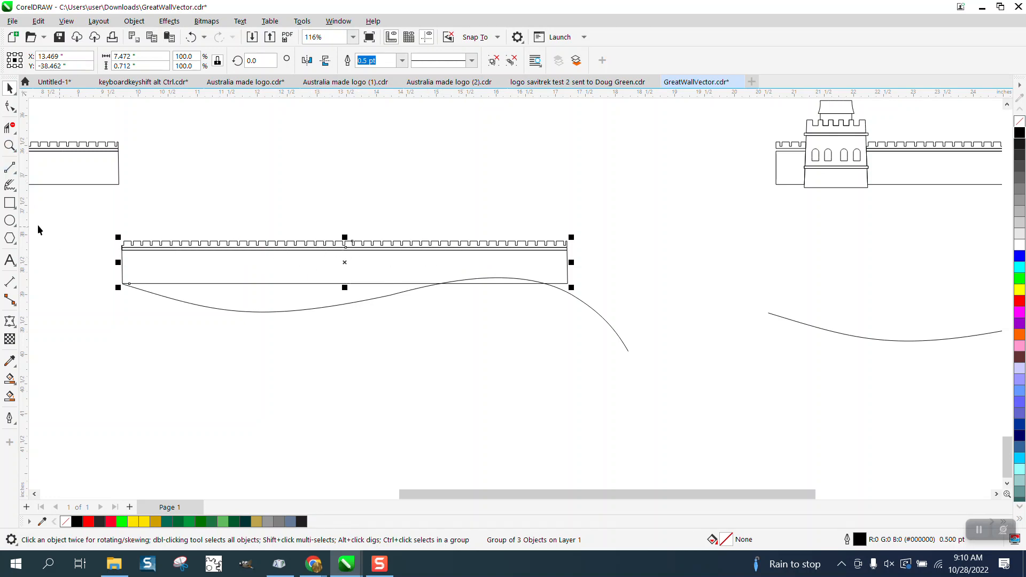
Set the outline width of the grouped wall copy to Hairline.
left_click(10, 146)
left_click_drag(203, 314, 203, 313)
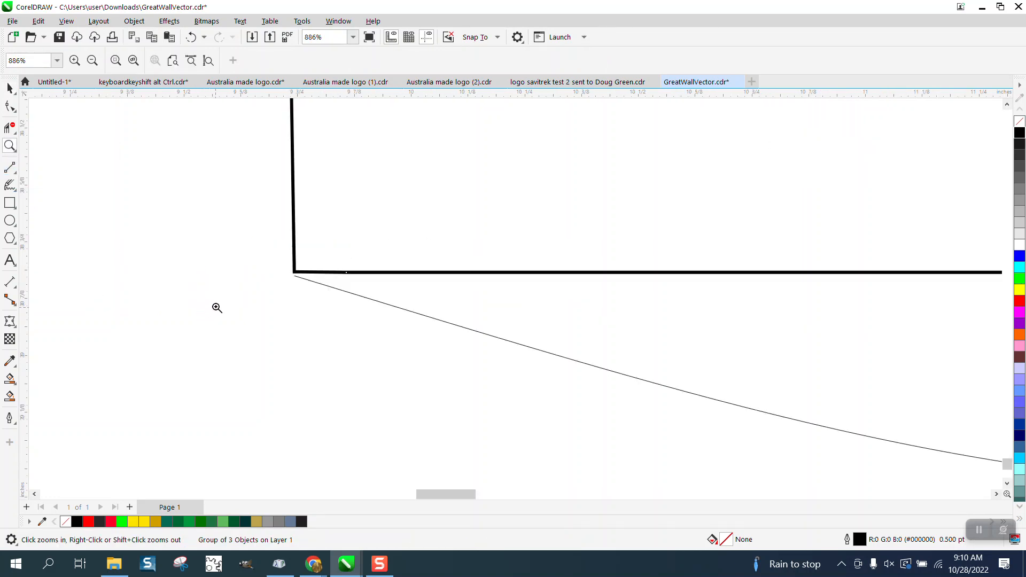
left_click(9, 90)
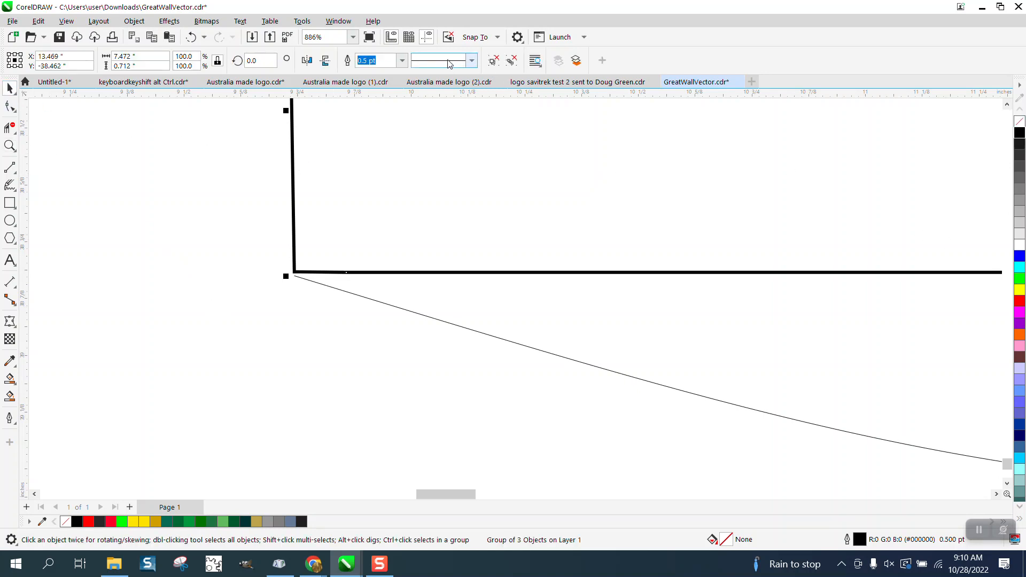
left_click(402, 61)
left_click(374, 82)
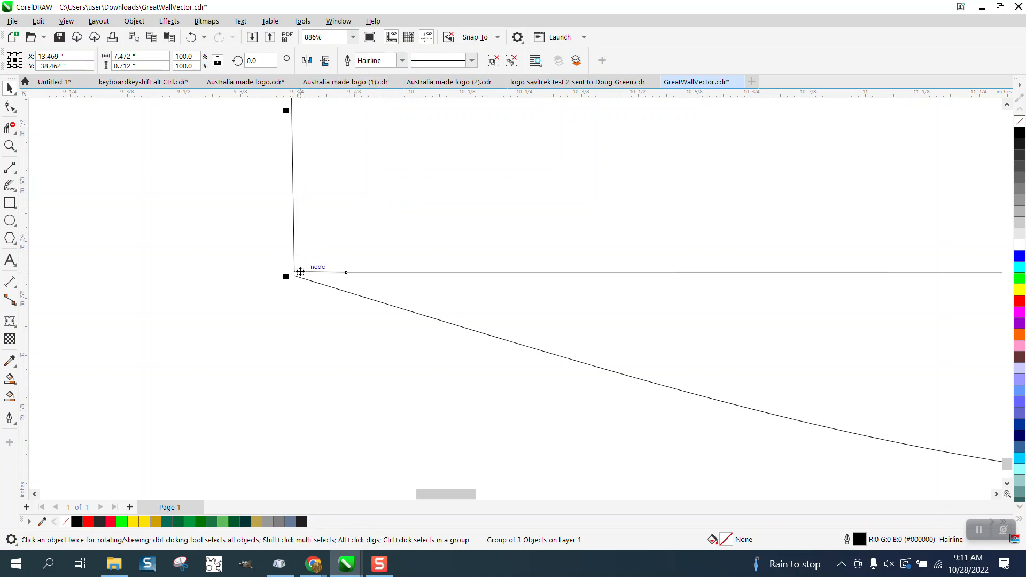
Align the lower-left corner of the grouped wall exactly with the left end of the wavy curve.
left_click_drag(297, 273, 297, 276)
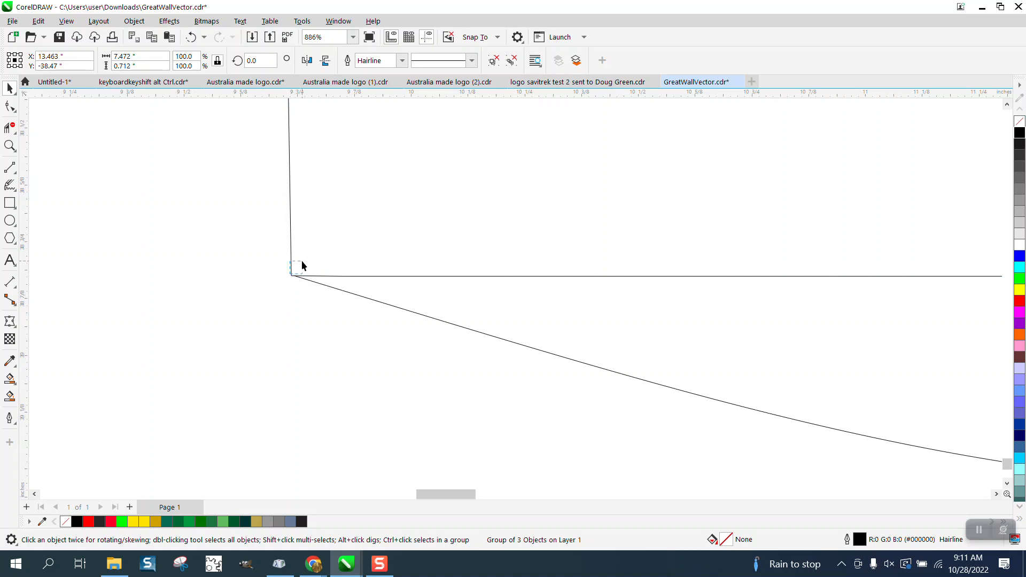
left_click(121, 205)
left_click_drag(275, 242, 370, 312)
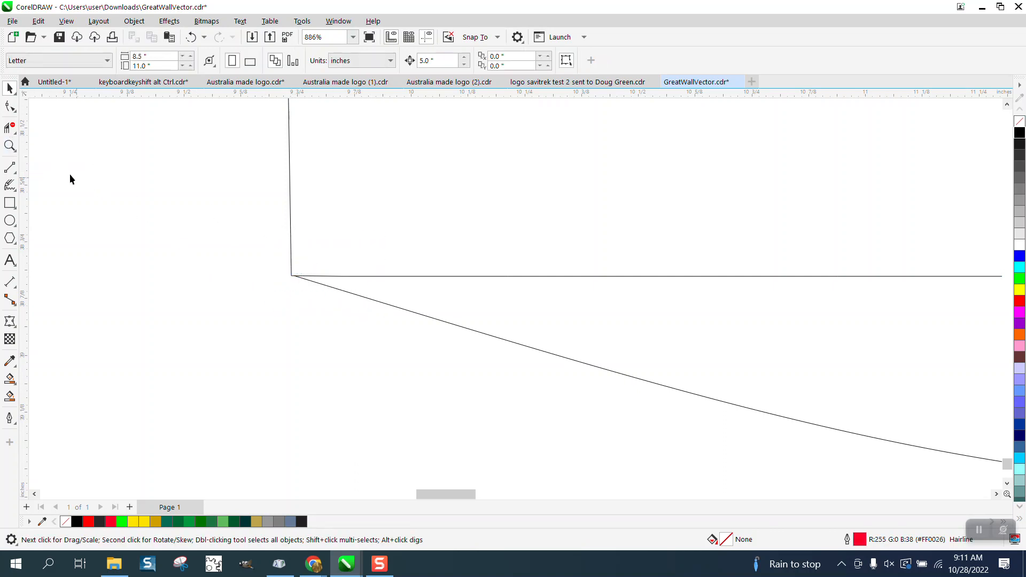
left_click(10, 145)
left_click_drag(257, 236, 417, 321)
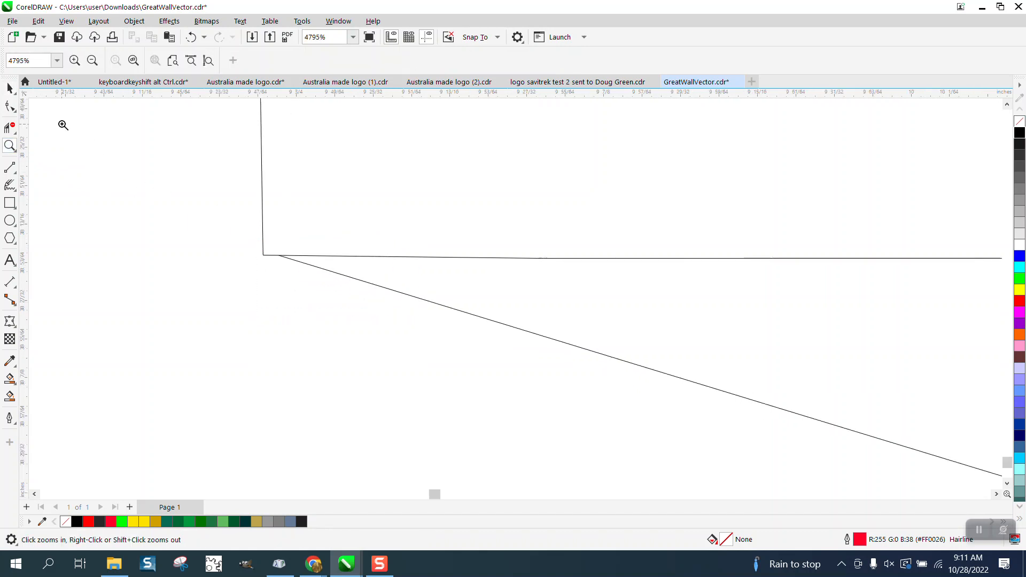
key("space")
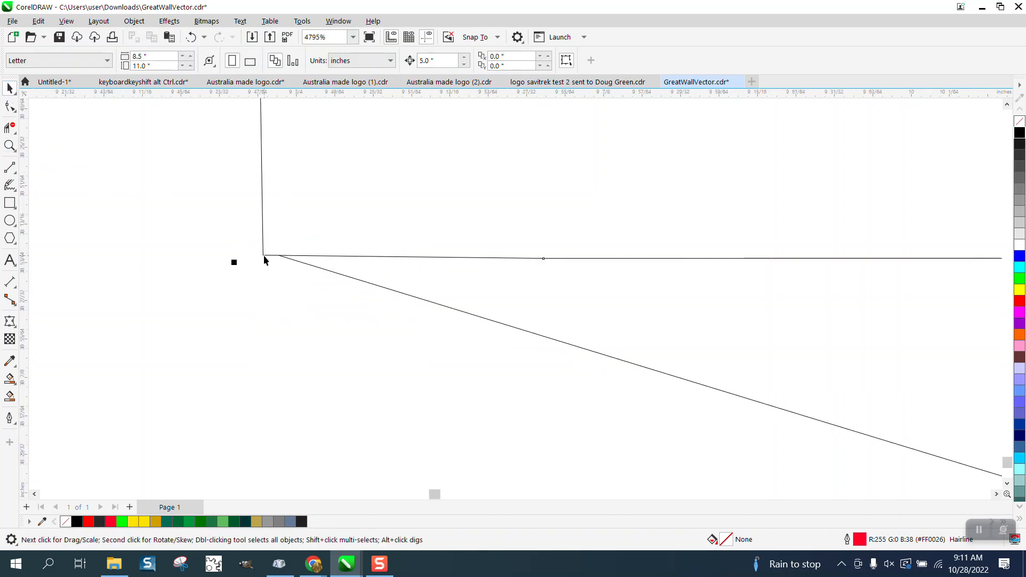
left_click(264, 255)
left_click_drag(264, 255, 282, 256)
scroll(174, 222, "down", 4)
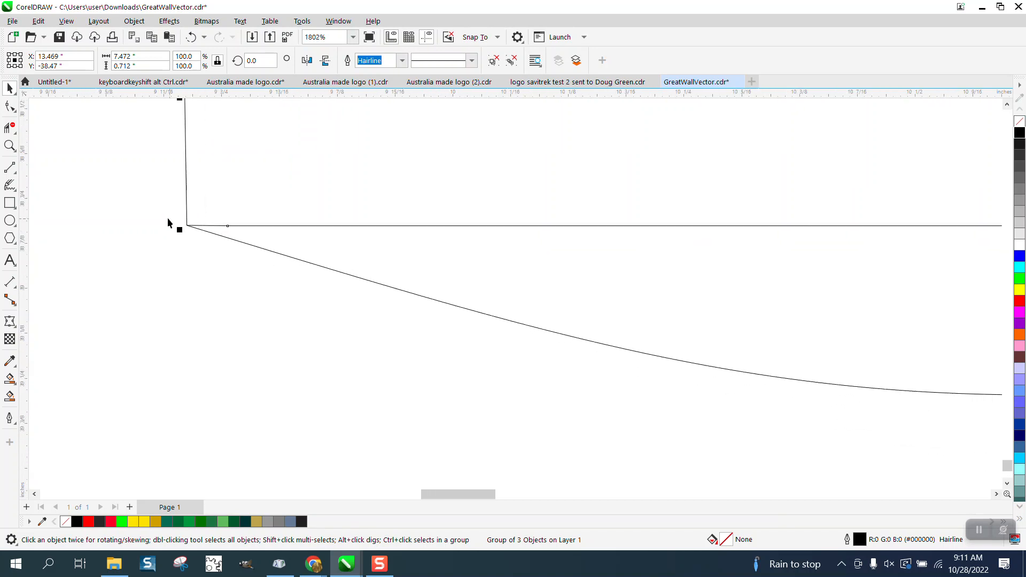
Delete the wall's straight bottom edge from its left corner to the last crossing with the curve, using Virtual Segment Delete.
scroll(168, 223, "down", 10)
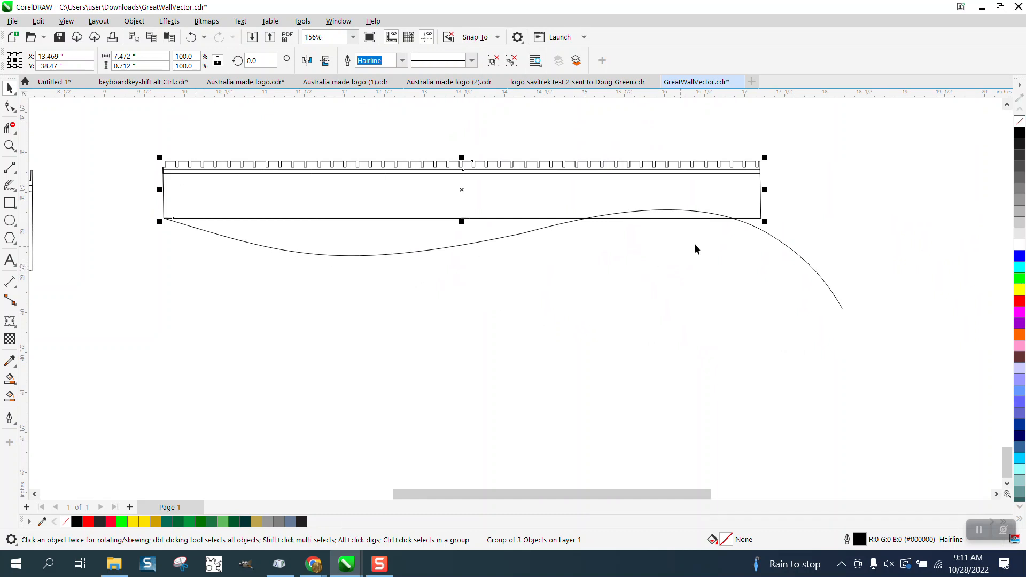
left_click(10, 128)
left_click(329, 218)
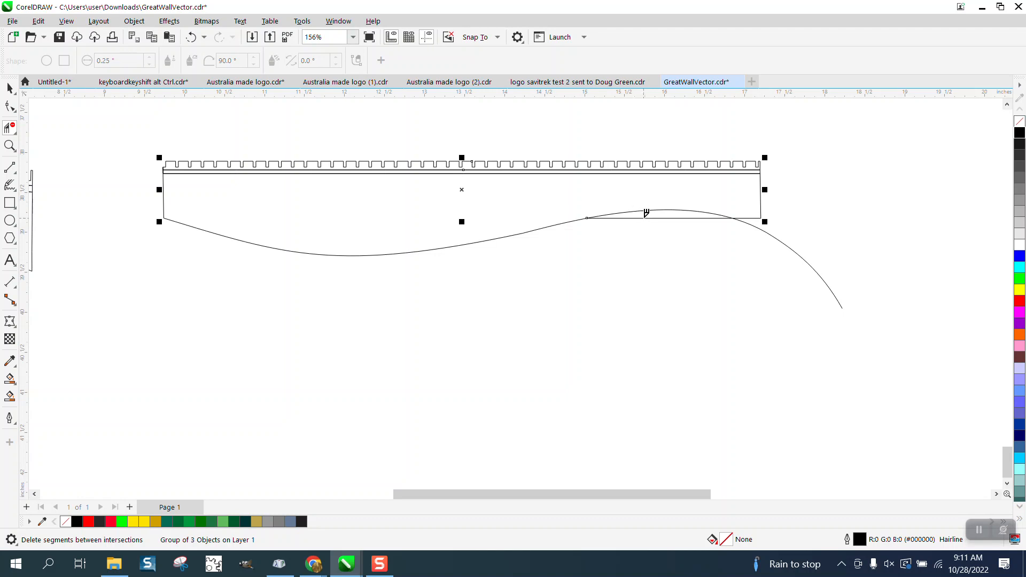
left_click(646, 216)
Ungroup the wall pieces and extend the wall's lower-right corner node down to just past the wavy curve.
left_click(10, 146)
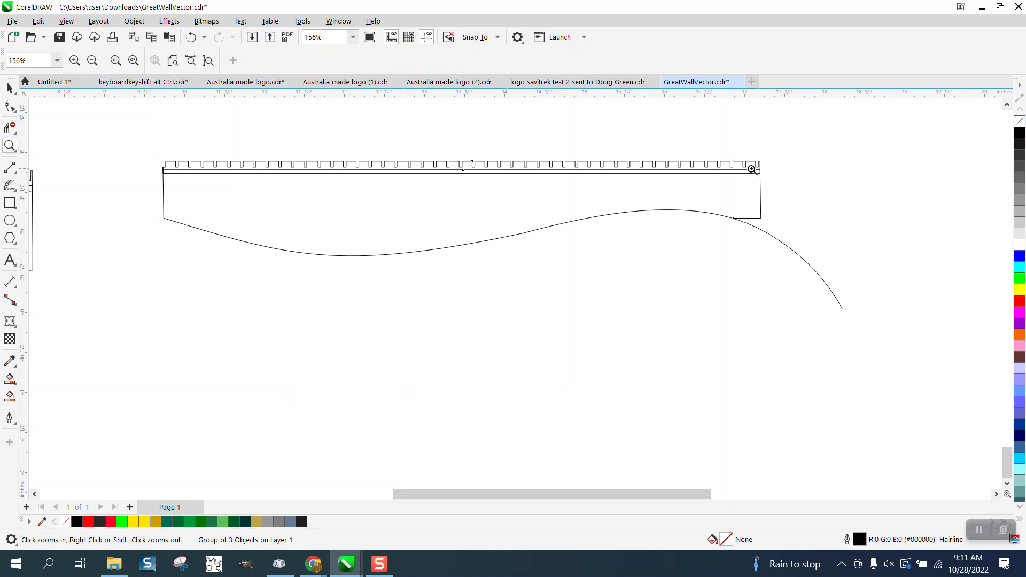
left_click_drag(811, 279, 811, 279)
key("F10")
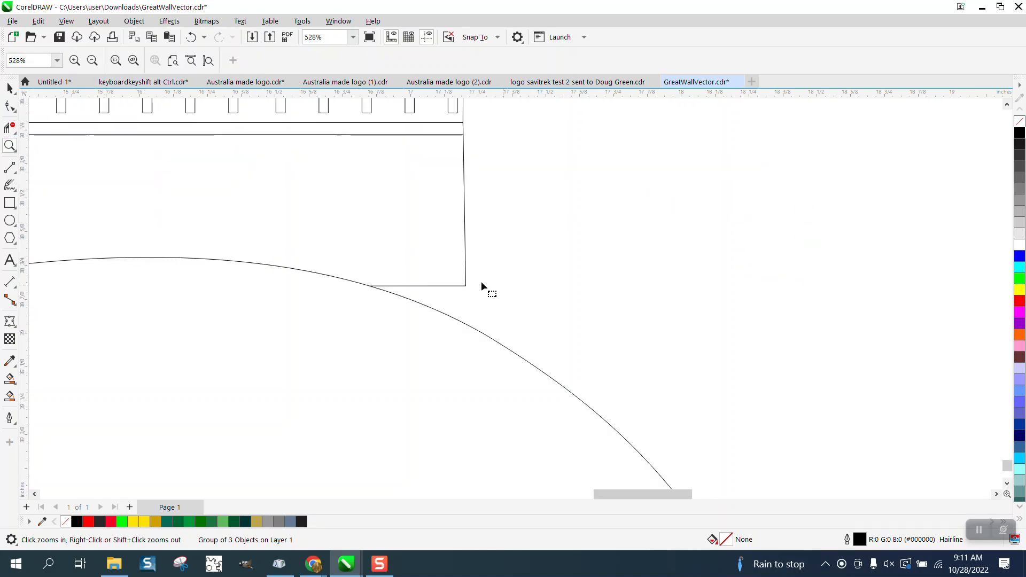
left_click(10, 87)
left_click(464, 193)
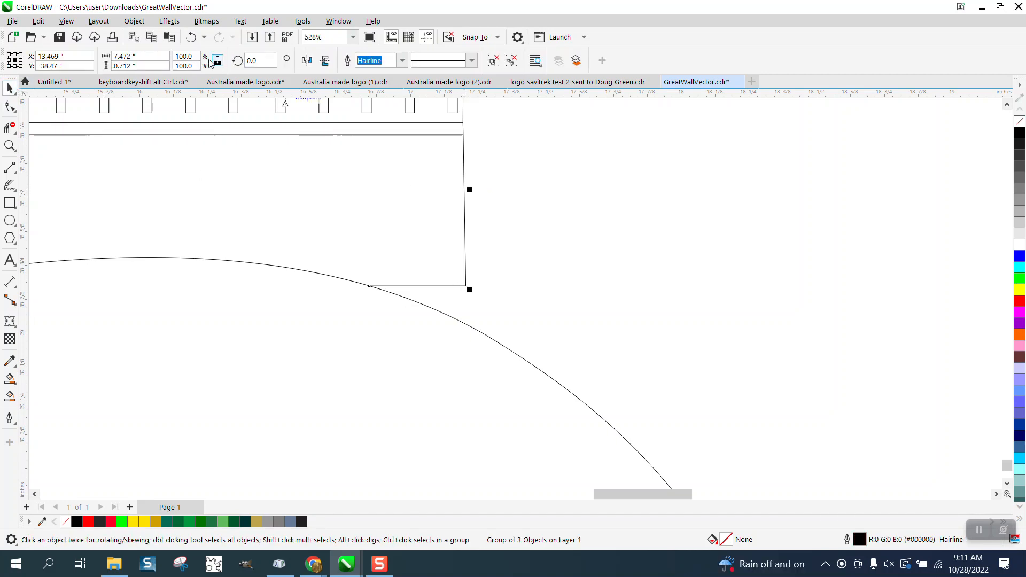
left_click(135, 21)
mouse_move(219, 235)
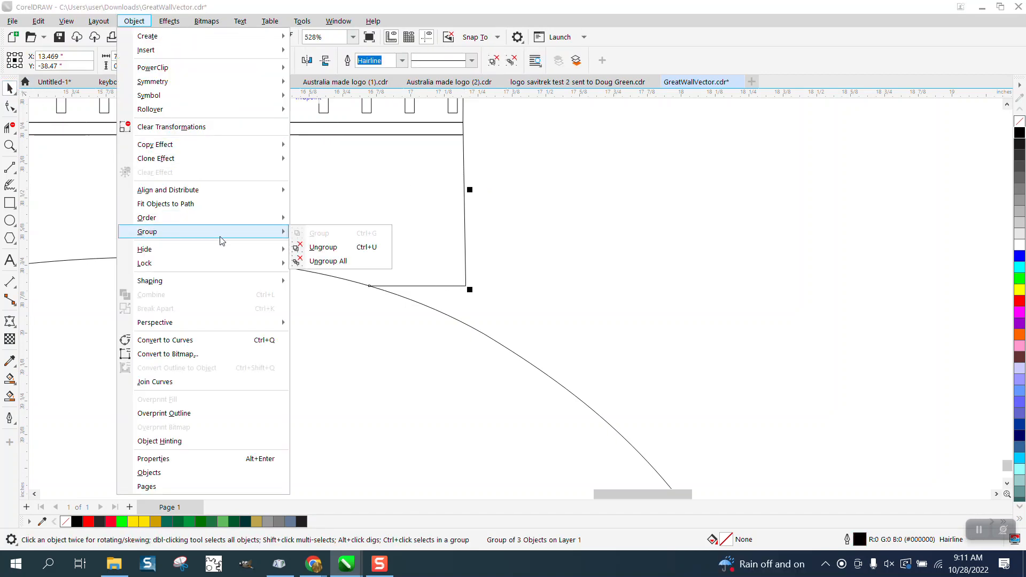
left_click(323, 247)
key("F10")
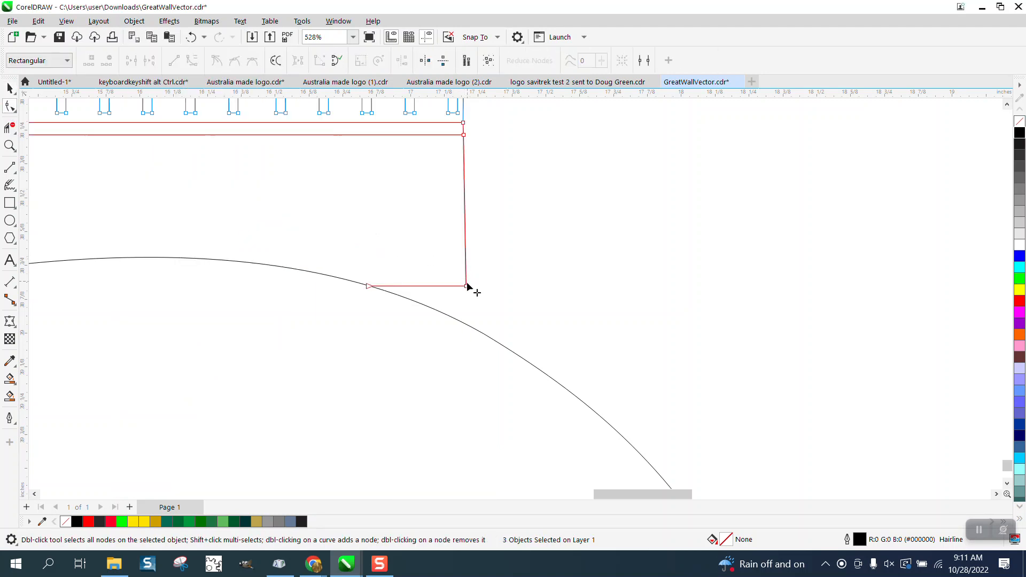
left_click_drag(468, 288, 468, 329)
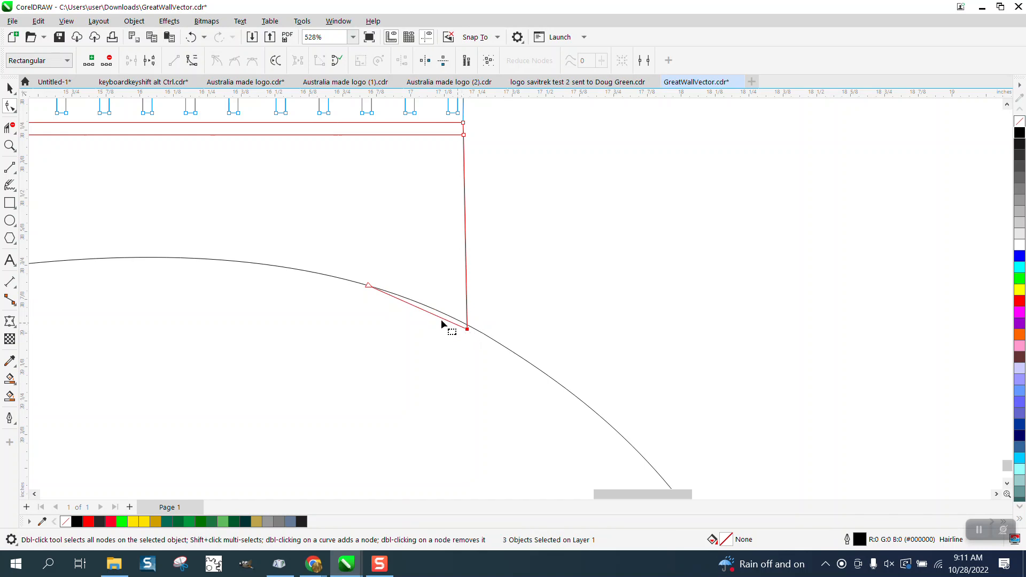
Delete the wall's leftover slanted bottom segment beneath the curve at the wall's right end, using Virtual Segment Delete.
left_click(10, 127)
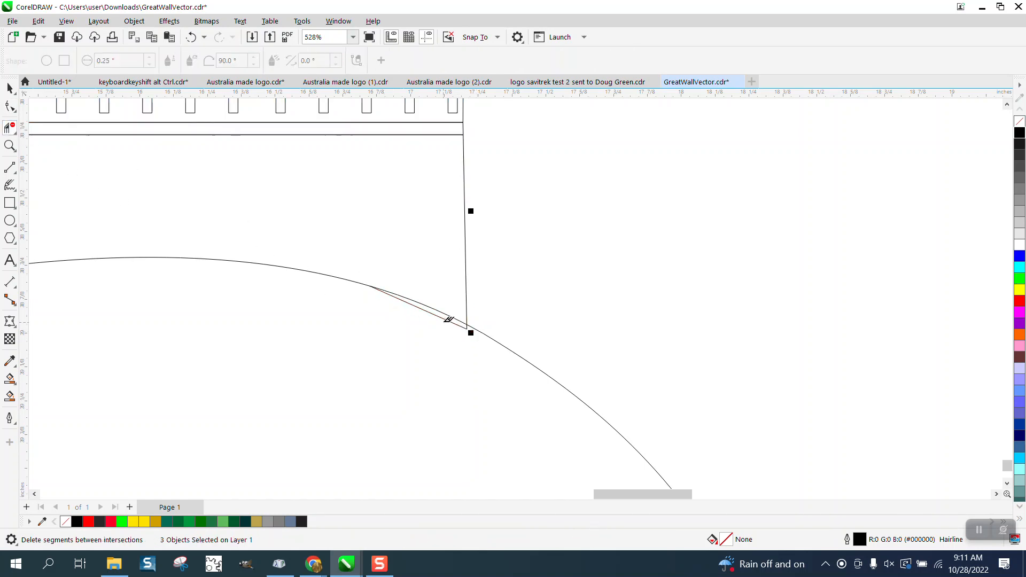
left_click(445, 312)
scroll(602, 257, "down", 4)
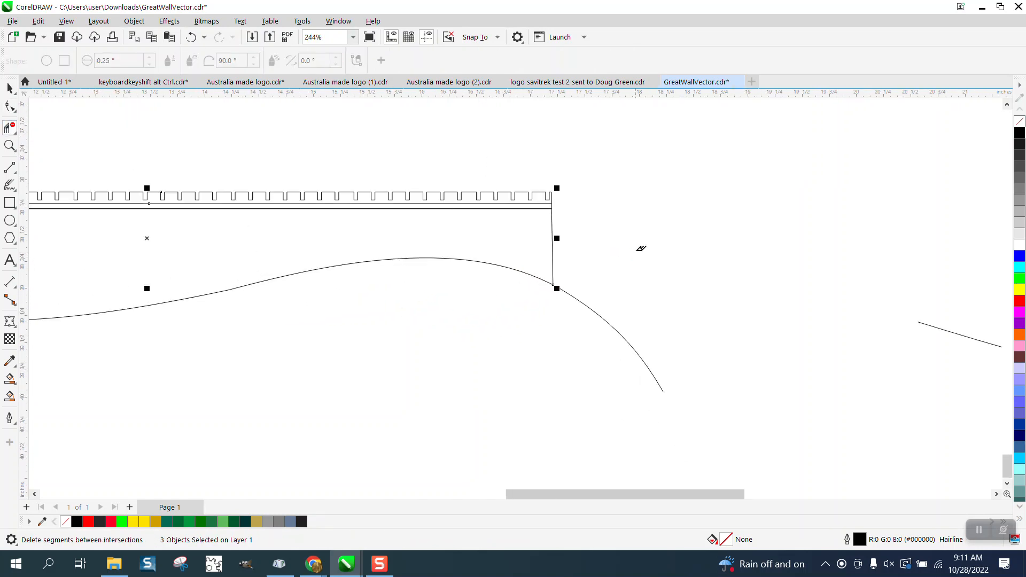
scroll(358, 253, "down", 3)
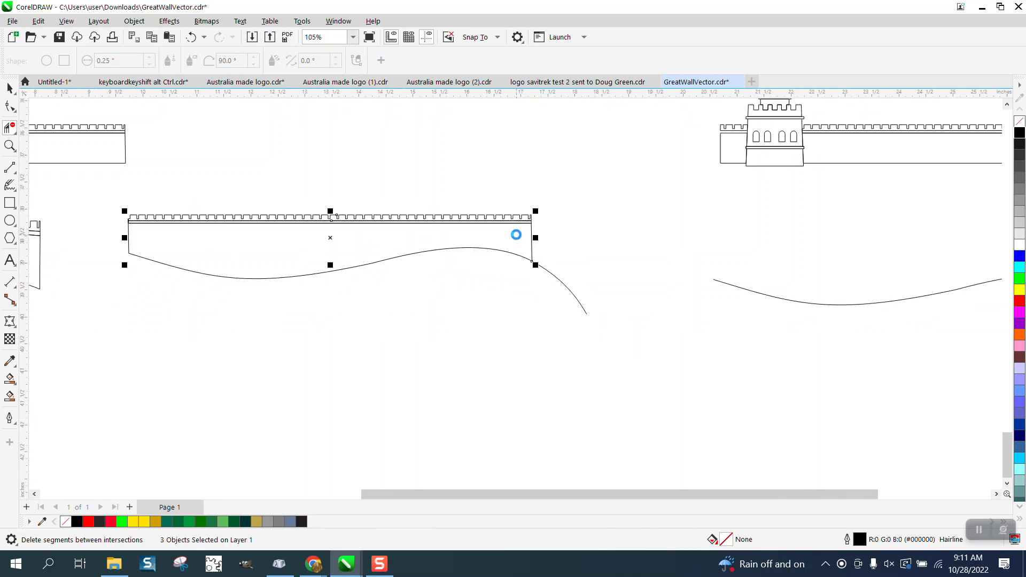
Group the pieces of the loose tower and move the group onto the left part of the curved-base wall.
left_click(9, 88)
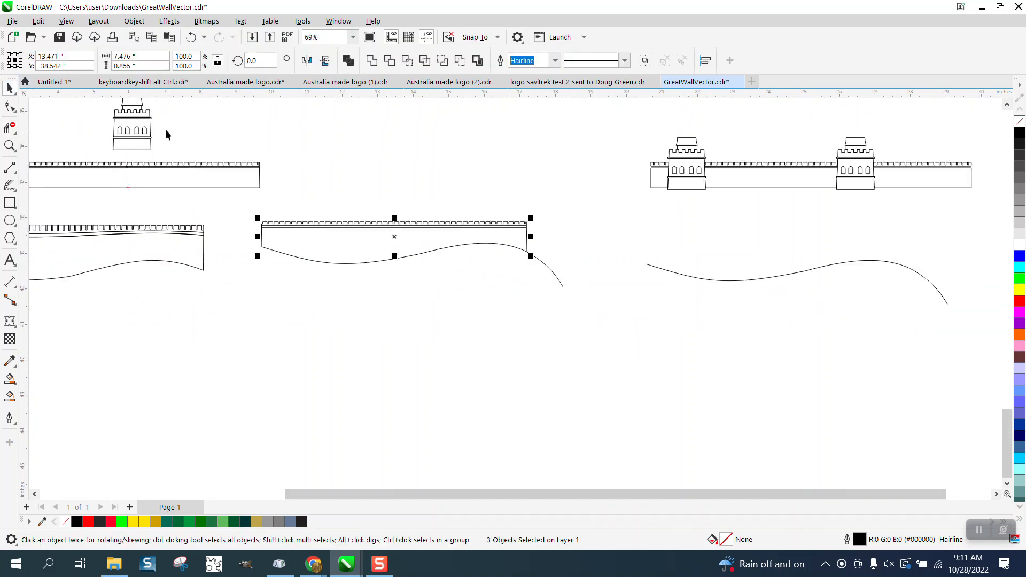
left_click(132, 130)
scroll(235, 138, "down", 1)
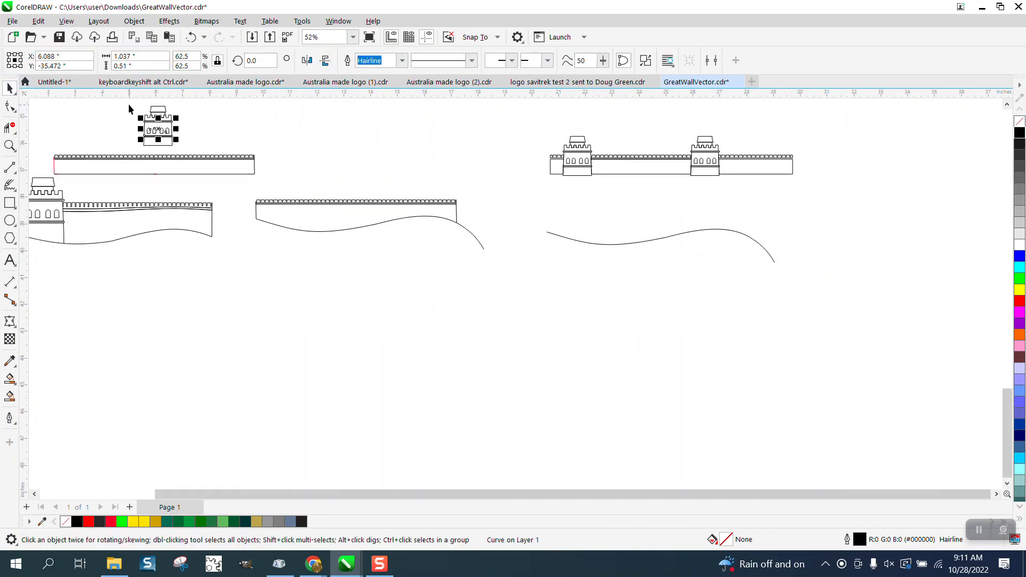
left_click_drag(129, 103, 198, 160)
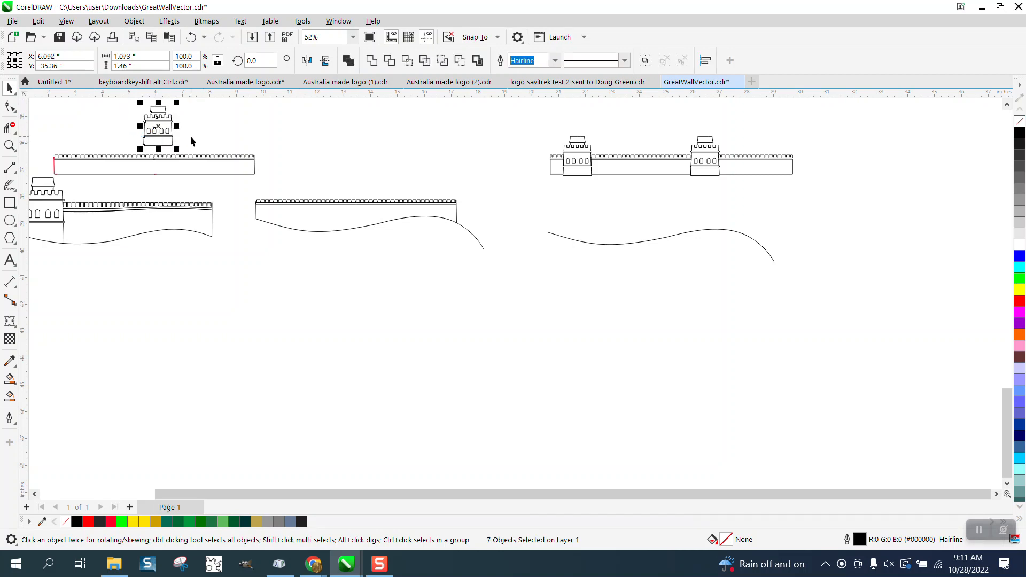
key("ctrl+g")
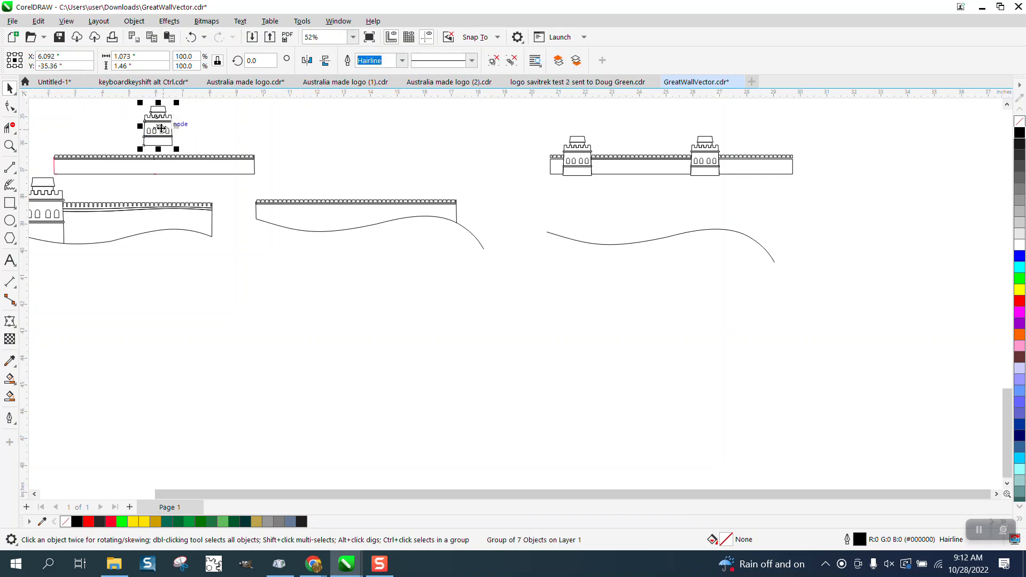
left_click_drag(161, 129, 286, 209)
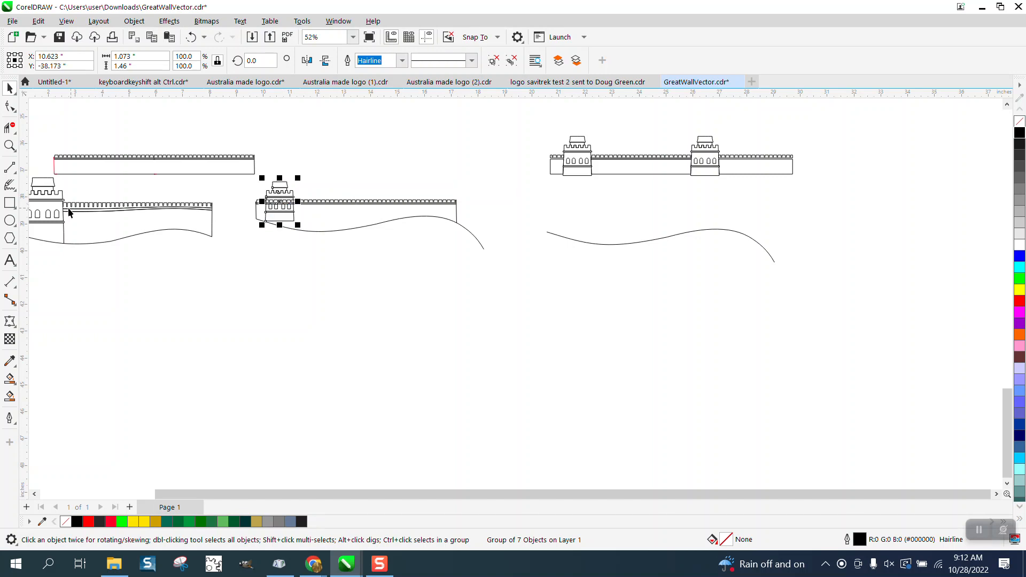
Enlarge the tower group proportionally to about 115.5% and set its lower-left corner on the wavy curve.
left_click(10, 145)
left_click_drag(236, 153, 432, 293)
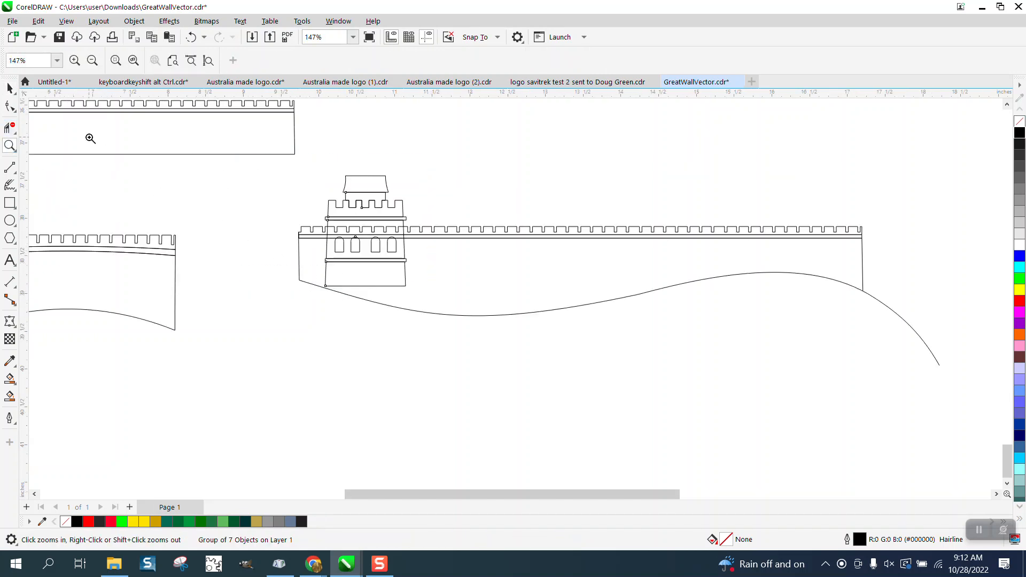
left_click(9, 88)
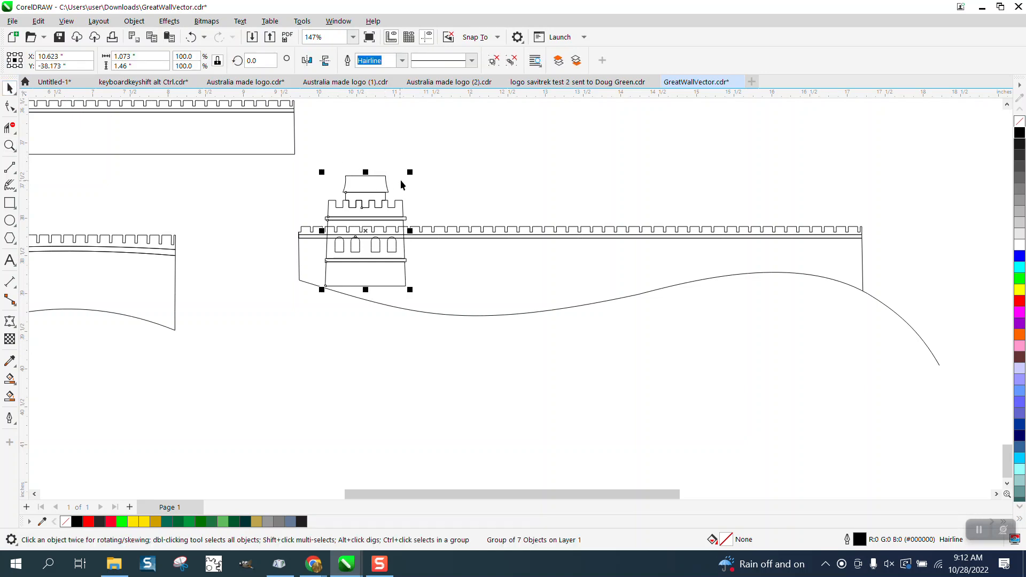
left_click_drag(411, 174, 423, 156)
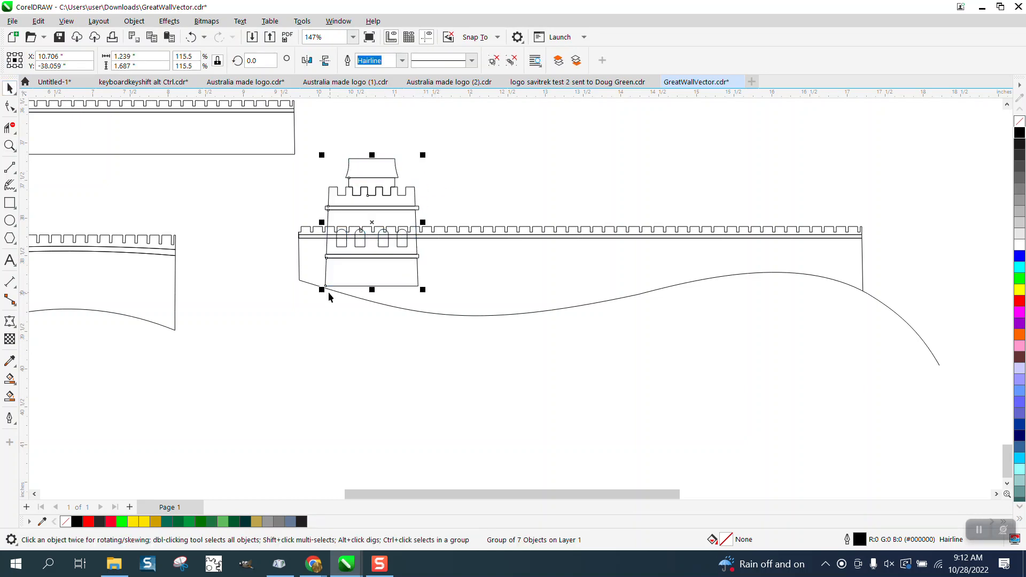
left_click_drag(325, 286, 325, 288)
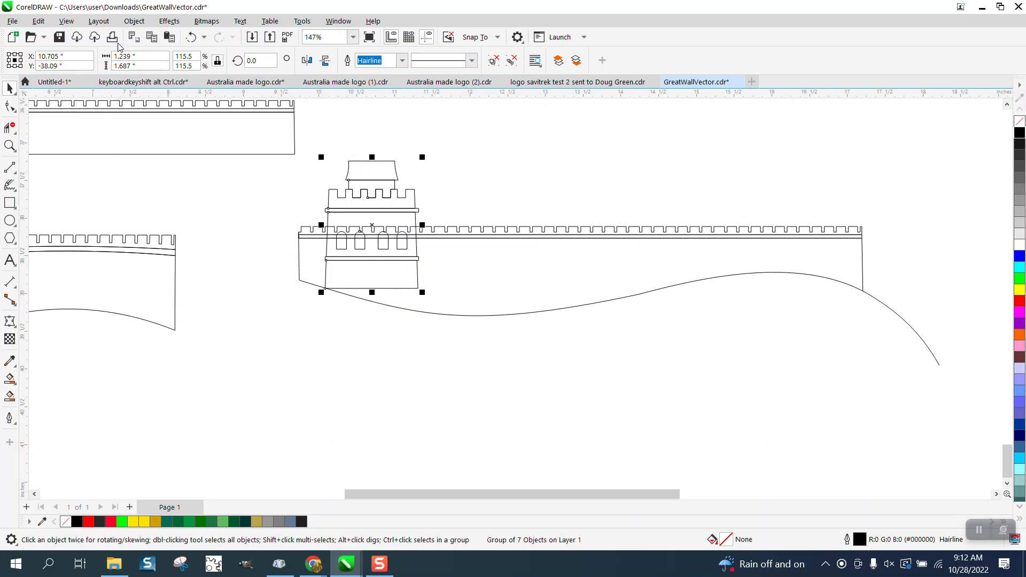
Ungroup the tower into its separate pieces.
left_click(133, 21)
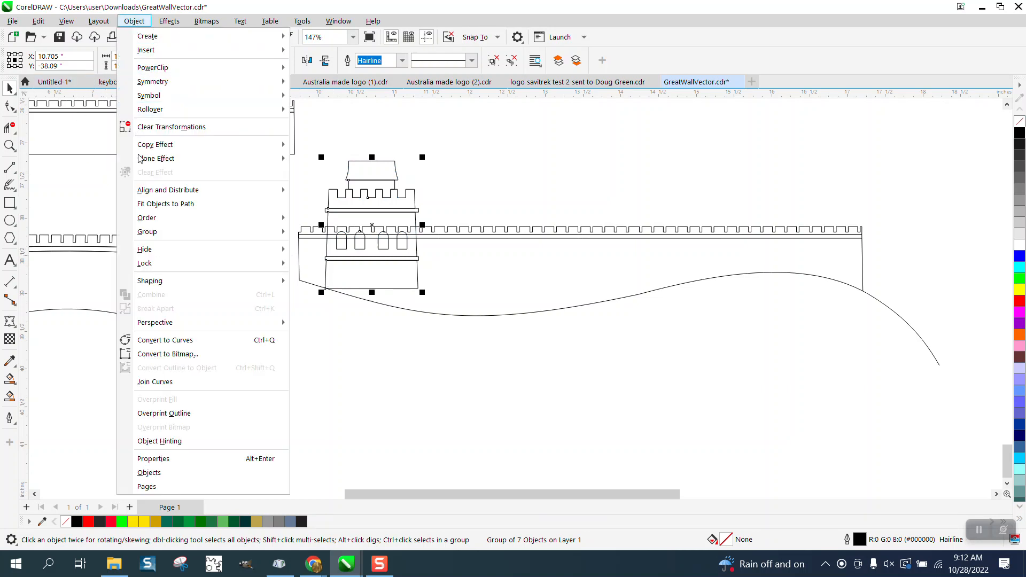
mouse_move(160, 232)
left_click(324, 249)
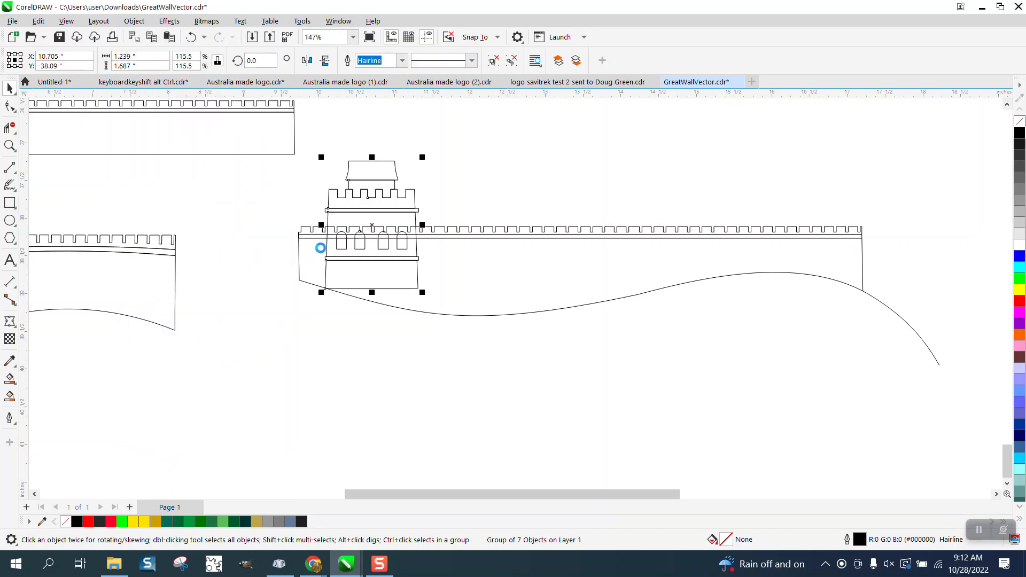
Extend the tower's lower-right corner node past the wavy curve and delete the tower's base line below the curve with Virtual Segment Delete.
left_click(10, 105)
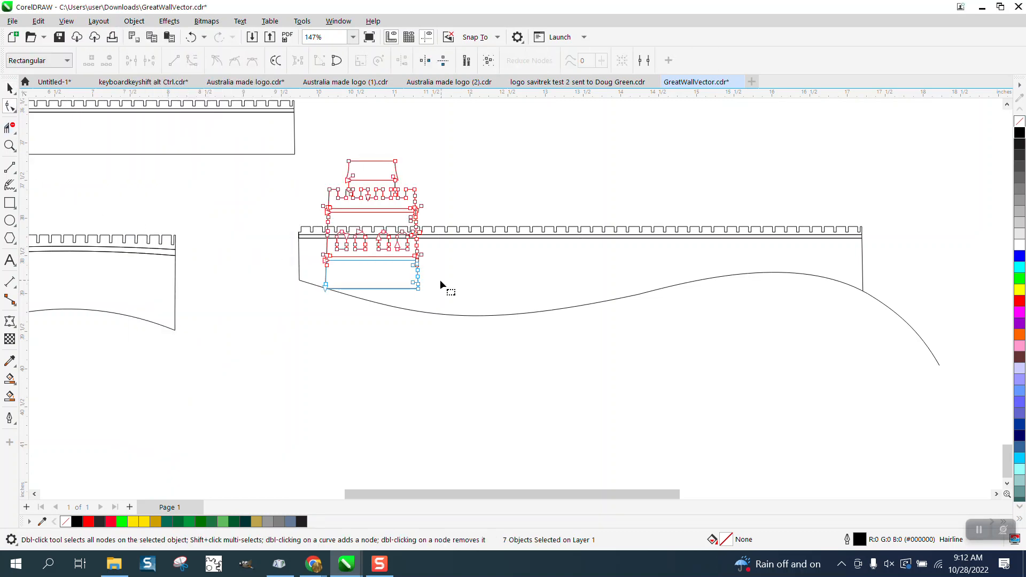
left_click(9, 145)
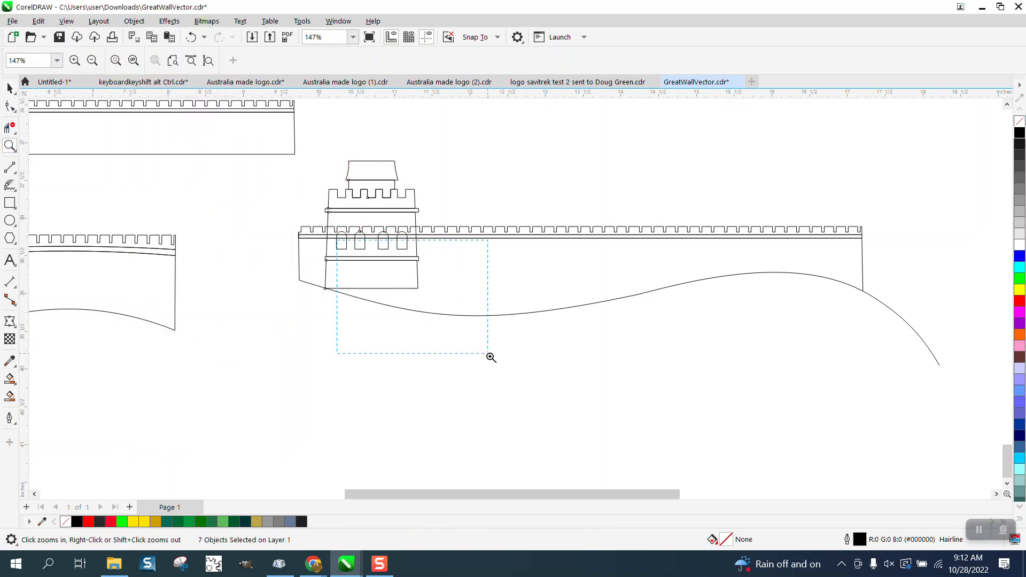
left_click_drag(491, 357, 490, 358)
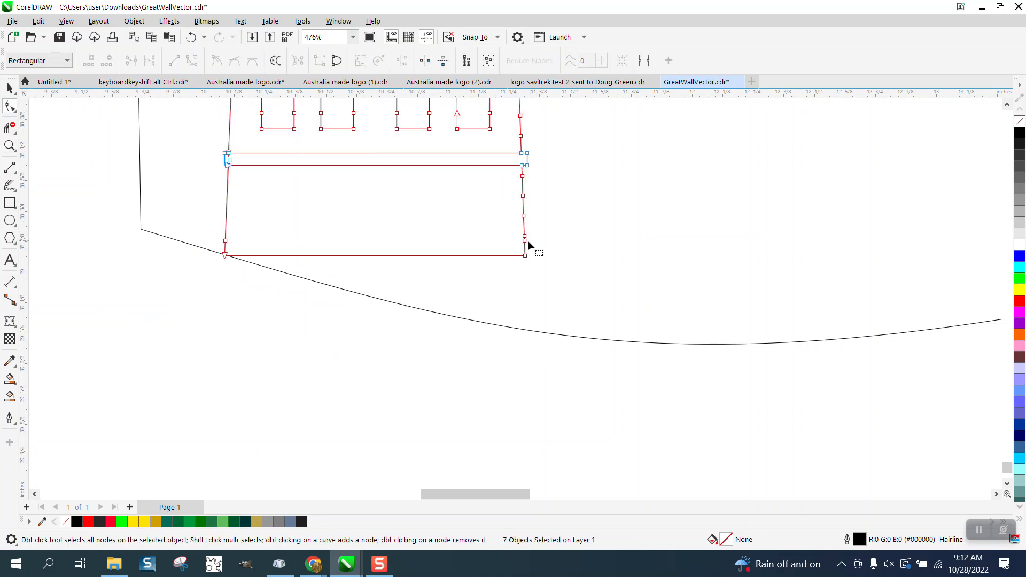
left_click(526, 257)
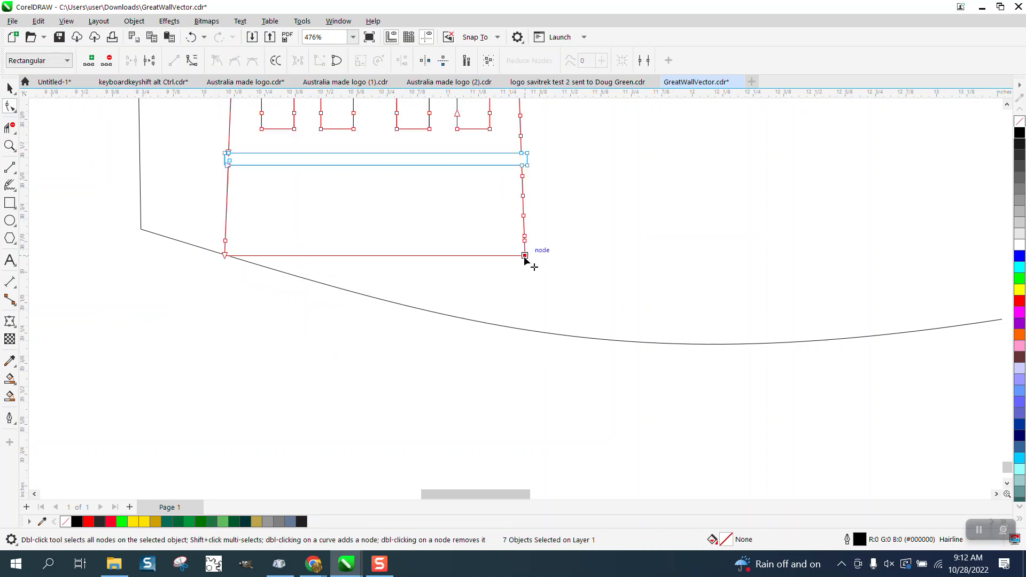
left_click_drag(525, 258, 531, 363)
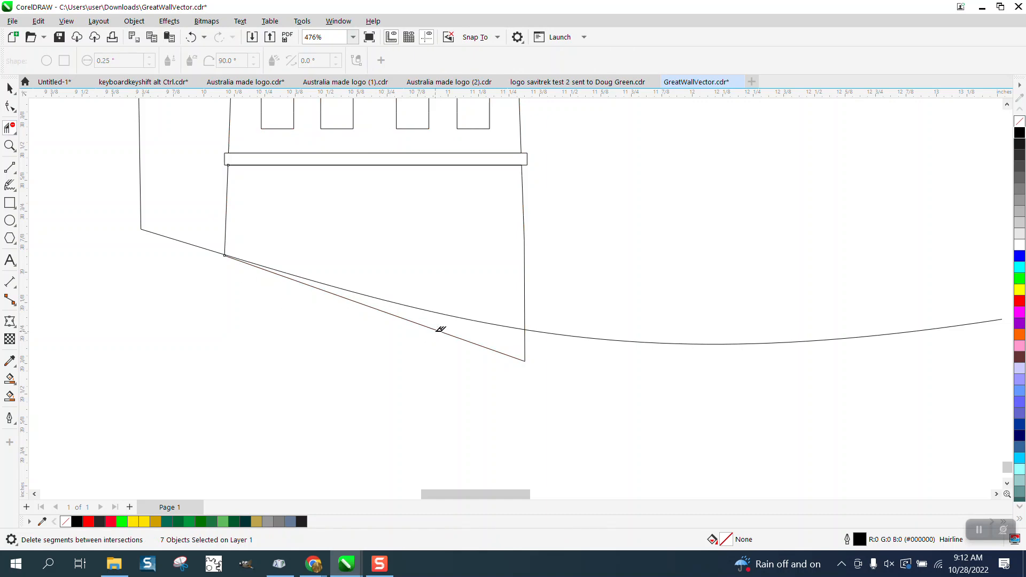
left_click(440, 329)
scroll(374, 305, "down", 3)
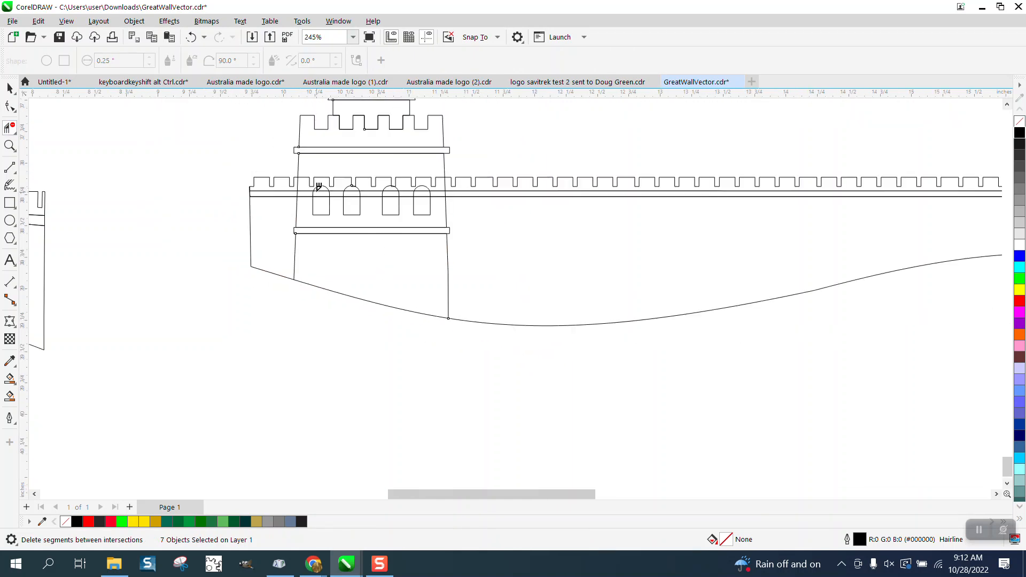
Delete the wall's battlement segments that cross the tower between its side edges, using Virtual Segment Delete.
left_click(9, 145)
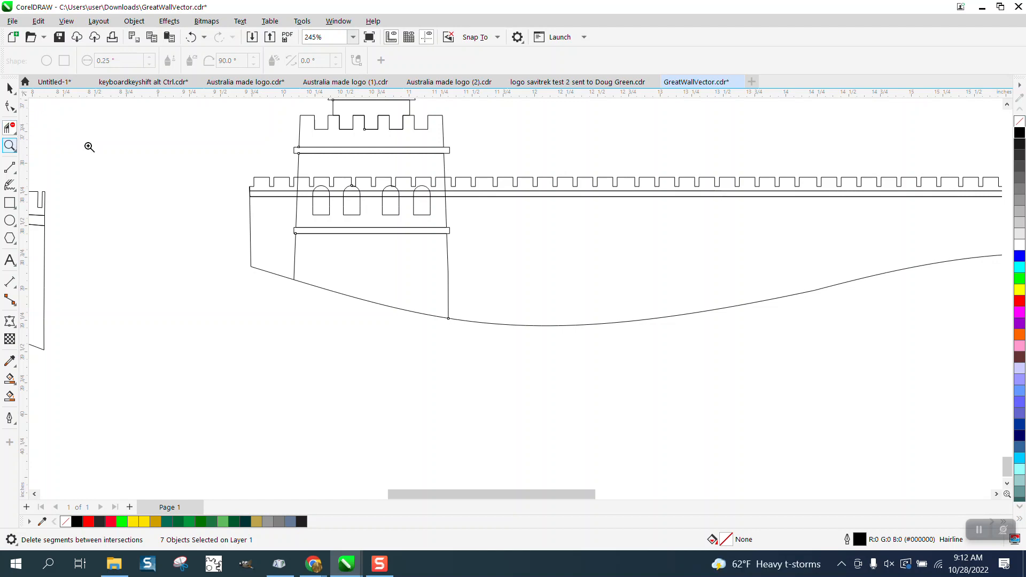
left_click_drag(538, 259, 538, 258)
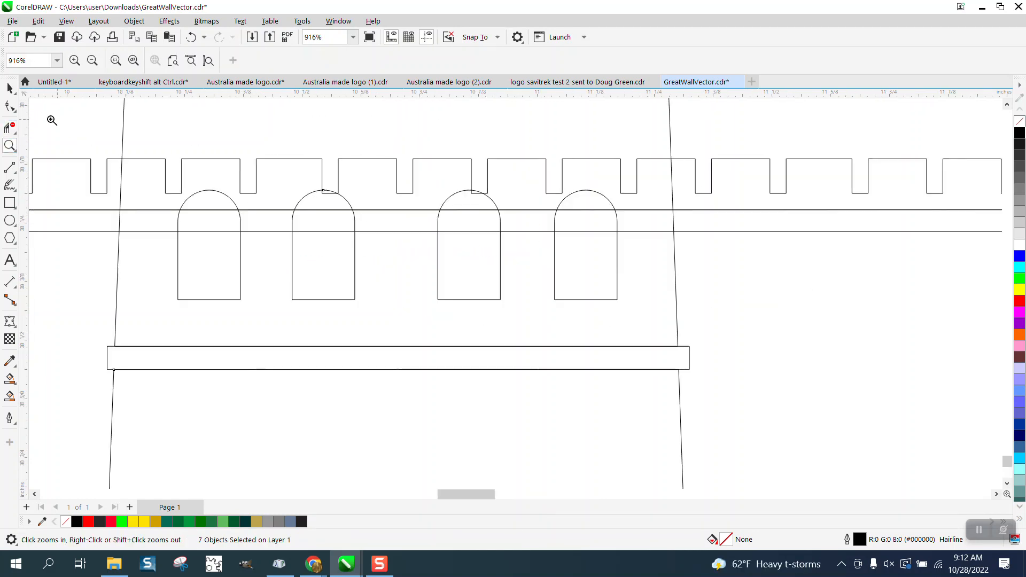
left_click(14, 130)
left_click_drag(135, 146, 647, 168)
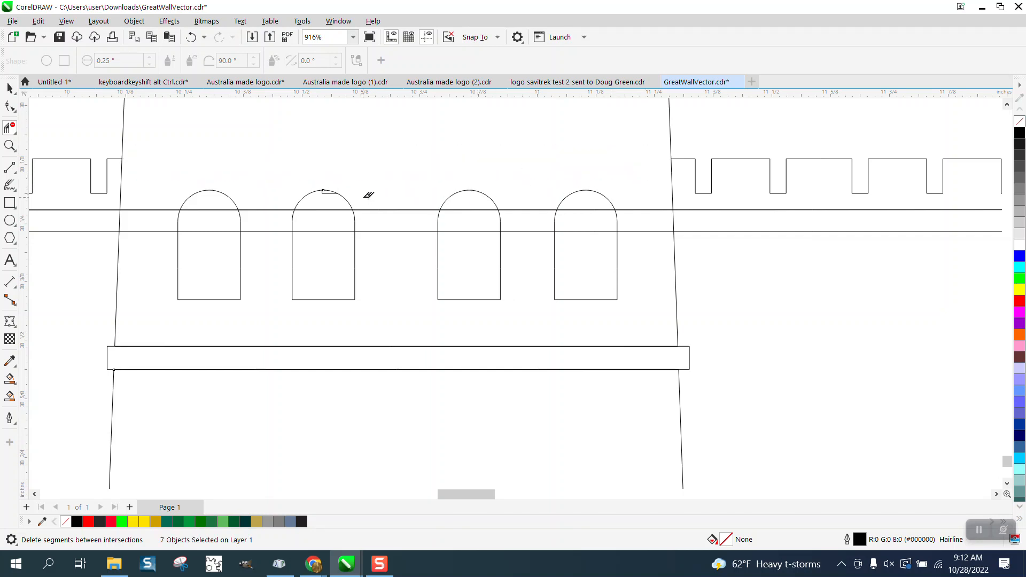
Delete the remaining battlement piece and the two horizontal wall lines running through the tower and its arched windows.
left_click(318, 231)
left_click_drag(382, 191, 398, 268)
left_click_drag(477, 203, 476, 242)
left_click_drag(602, 201, 562, 257)
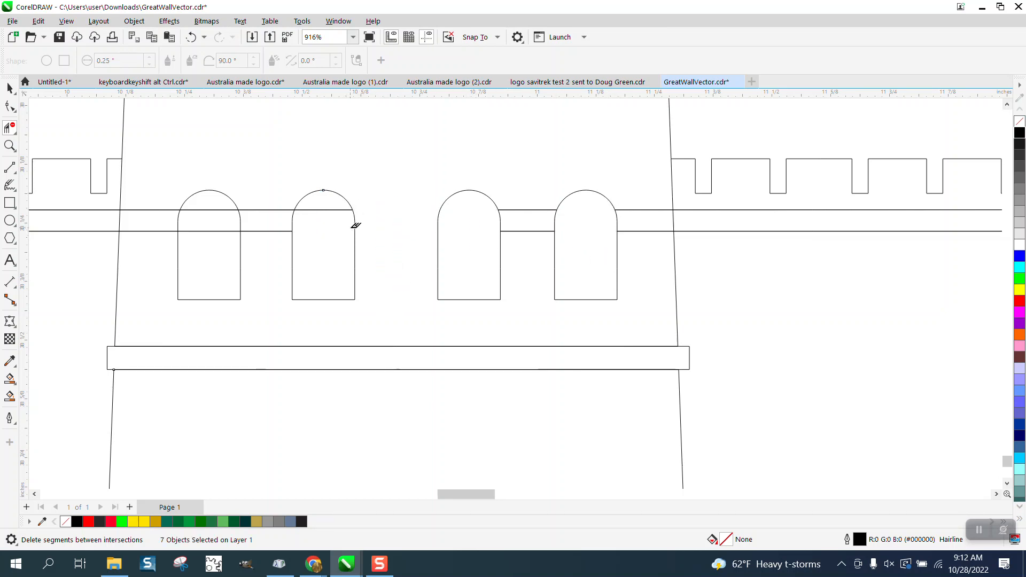
left_click(328, 210)
left_click_drag(268, 188, 271, 260)
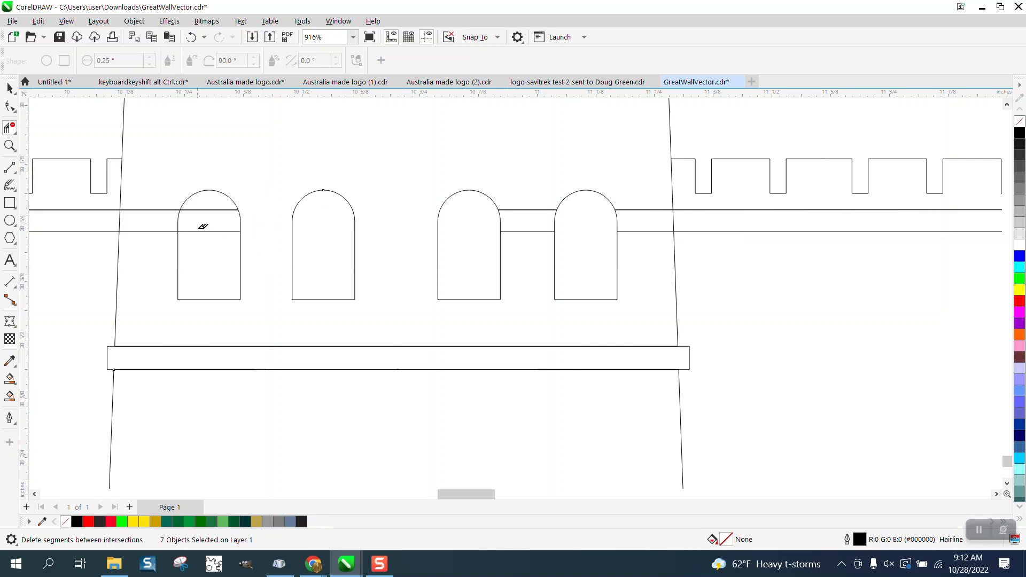
left_click_drag(198, 205, 200, 244)
left_click_drag(147, 202, 152, 239)
scroll(137, 194, "down", 3)
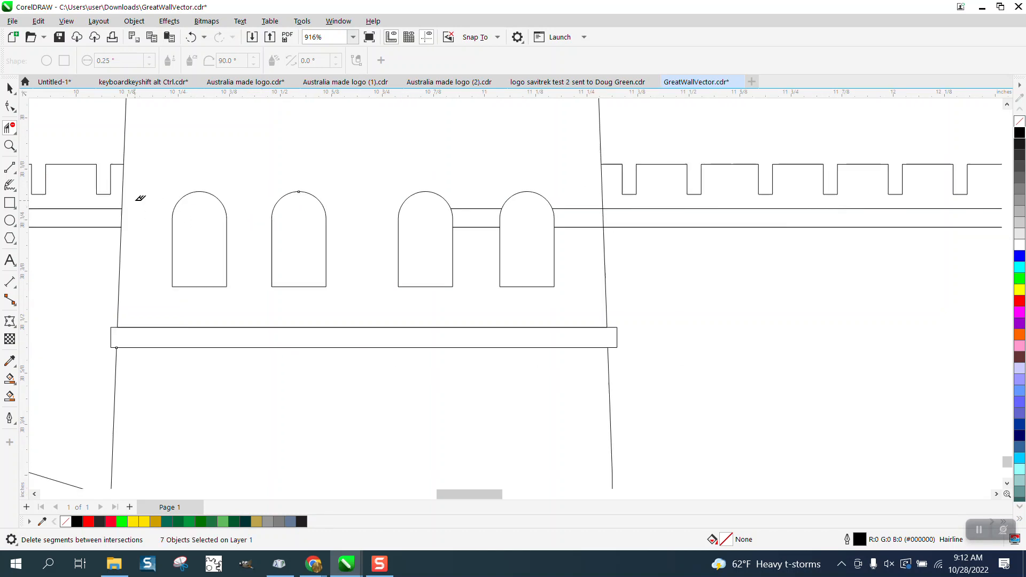
left_click_drag(459, 199, 481, 228)
scroll(354, 153, "down", 3)
scroll(356, 153, "down", 1)
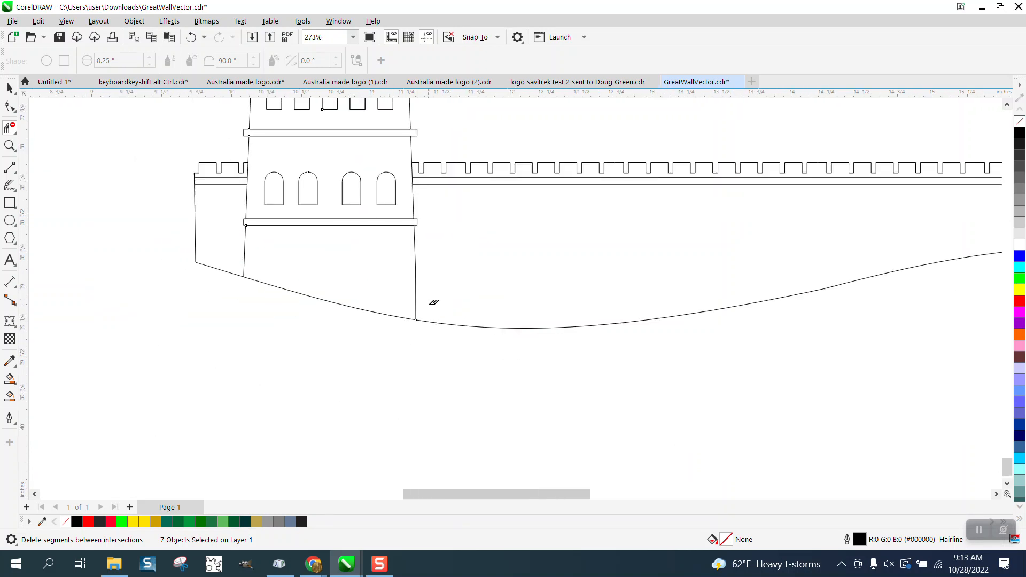
Delete the part of the wavy curve that extends beyond the wall's right end, using Virtual Segment Delete.
scroll(292, 265, "down", 3)
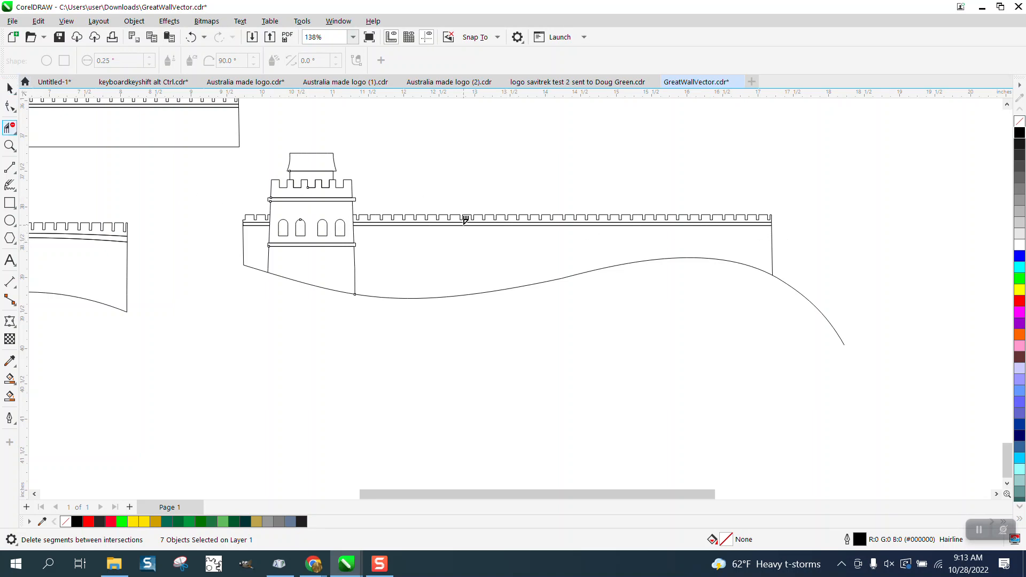
left_click(9, 127)
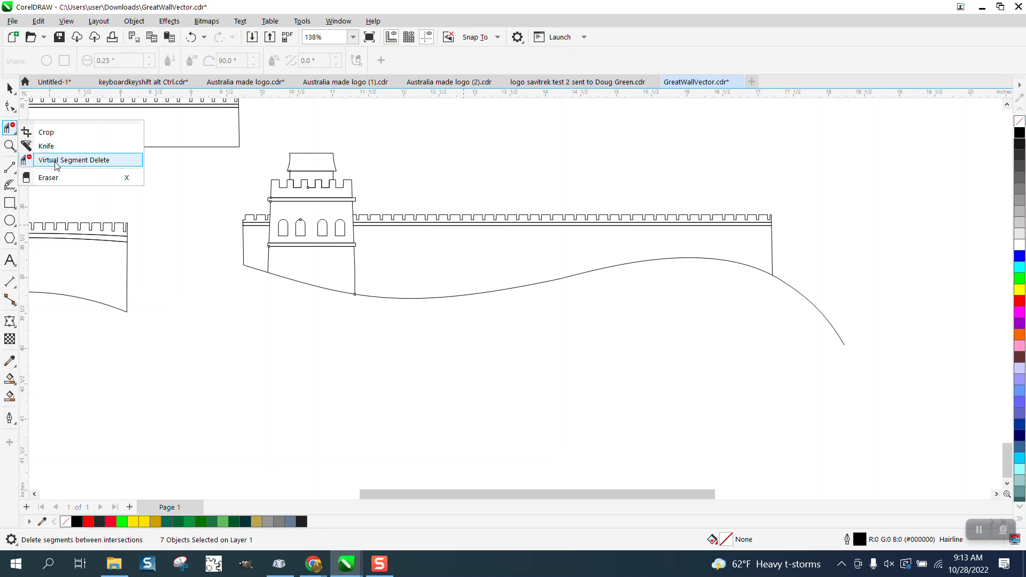
left_click(43, 161)
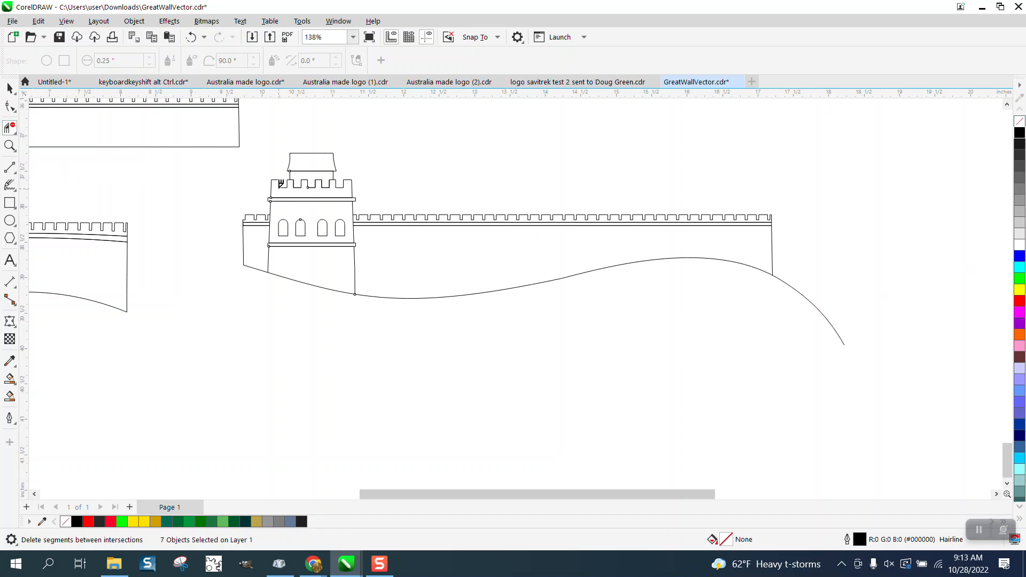
left_click_drag(812, 309, 800, 365)
left_click_drag(839, 280, 781, 355)
Compare the curved-base wall and tower with the other wall drawings, then inspect the trimmed section up close.
scroll(321, 193, "down", 2)
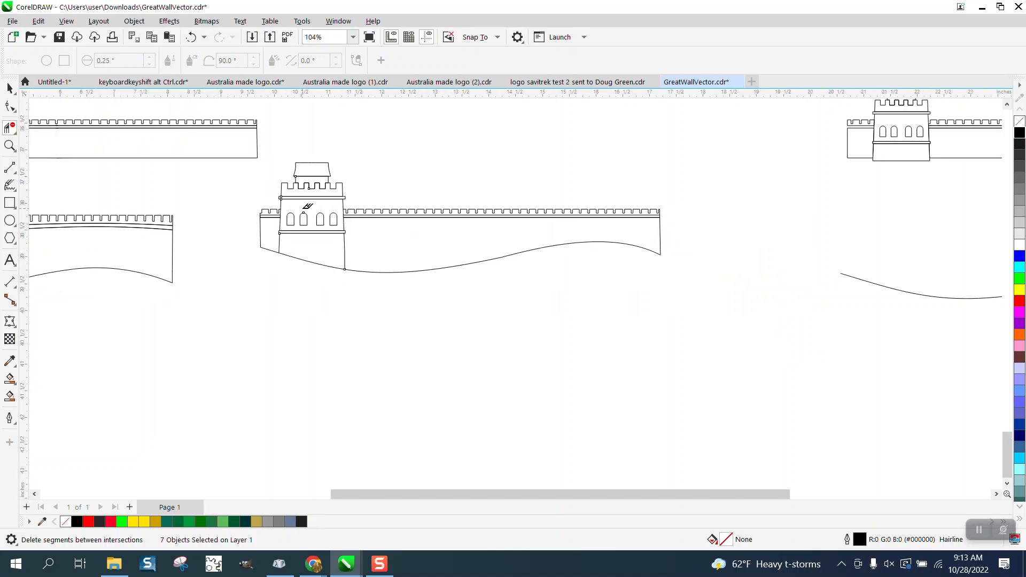
scroll(524, 223, "down", 1)
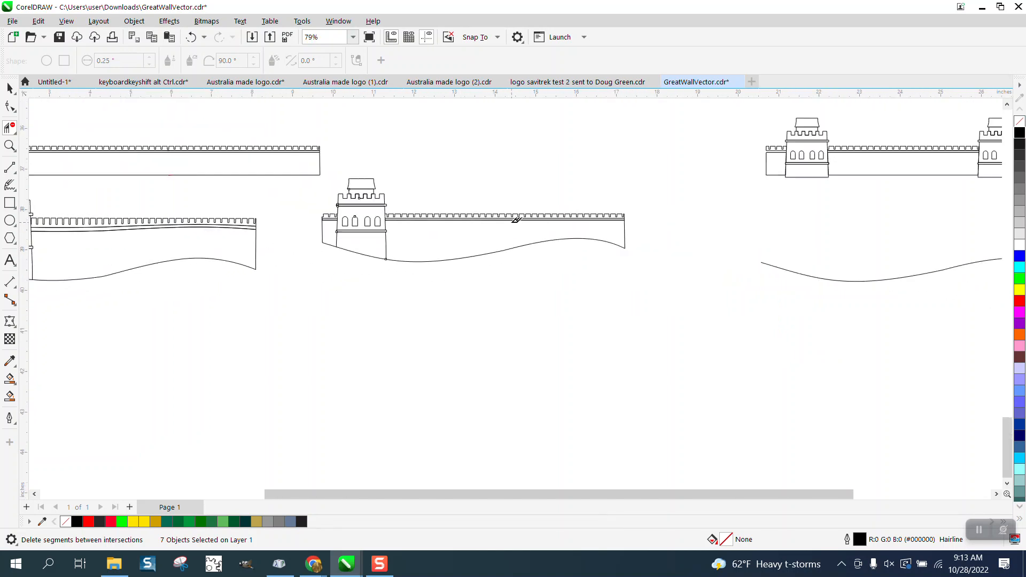
scroll(521, 209, "down", 1)
scroll(539, 198, "down", 1)
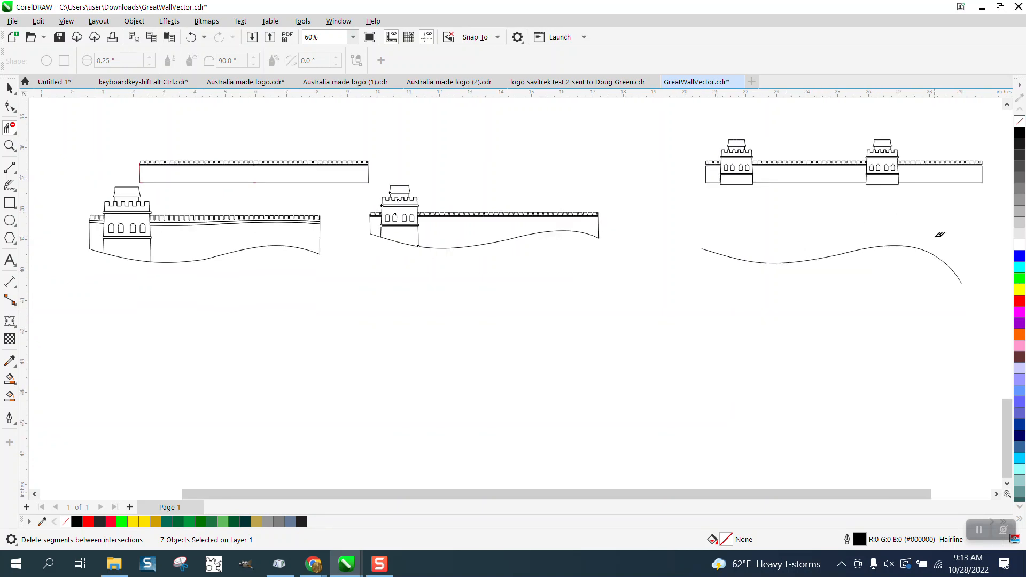
left_click(9, 145)
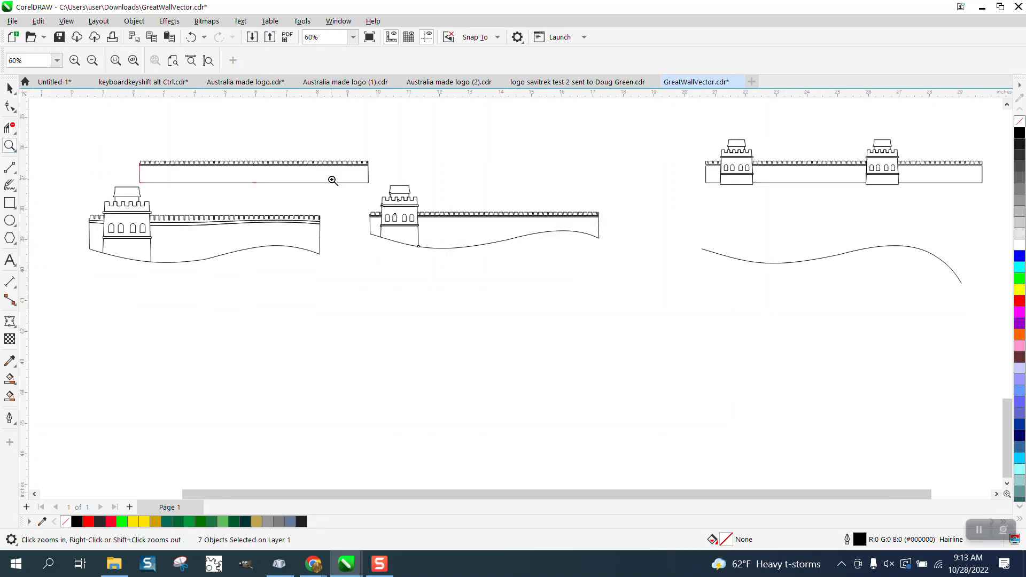
left_click_drag(354, 174, 609, 262)
scroll(300, 176, "down", 1)
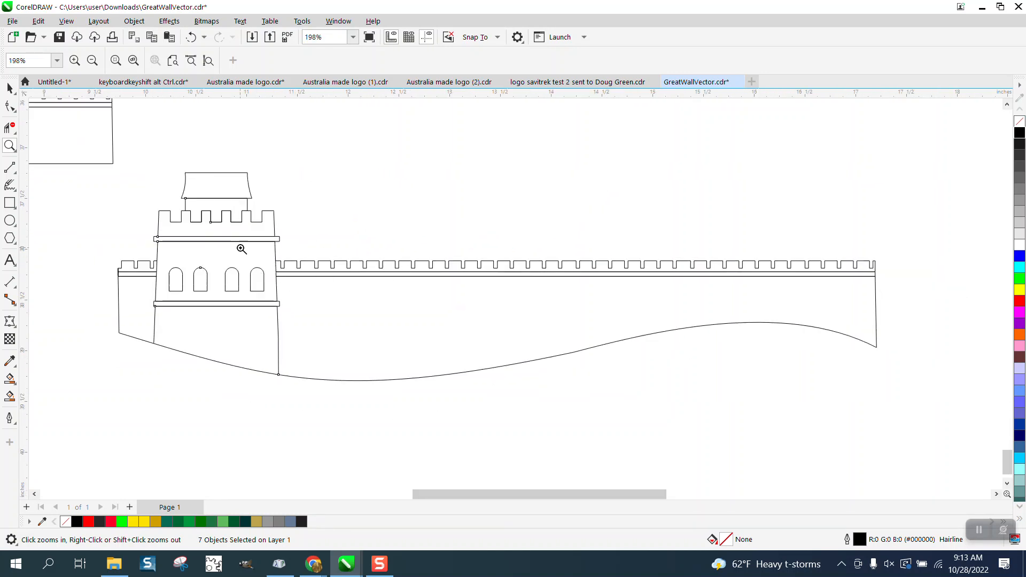
Duplicate the tower horizontally to about X 16.29 in near the wall's right end, level with the original tower.
scroll(225, 176, "down", 1)
scroll(225, 177, "down", 2)
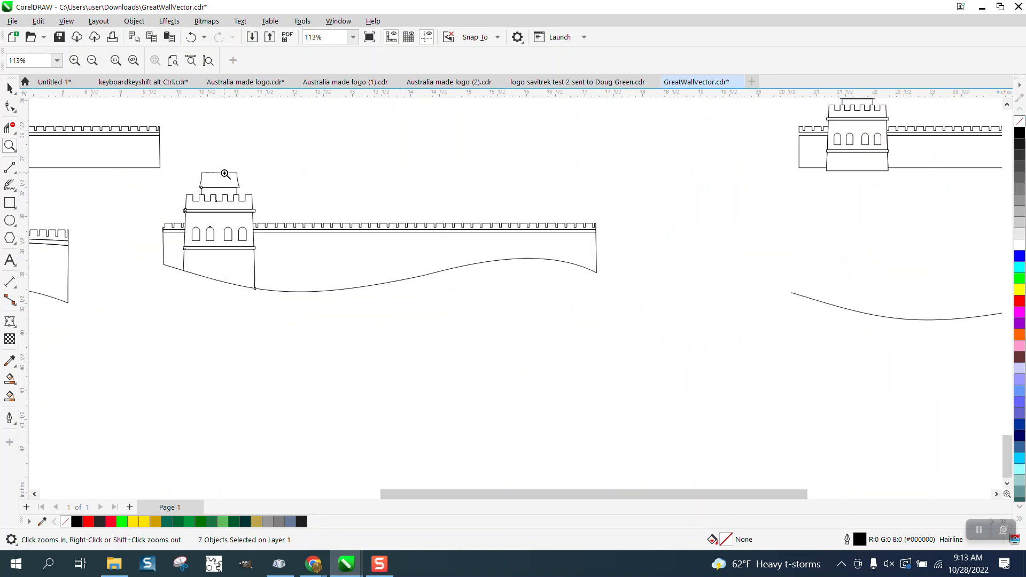
left_click(10, 89)
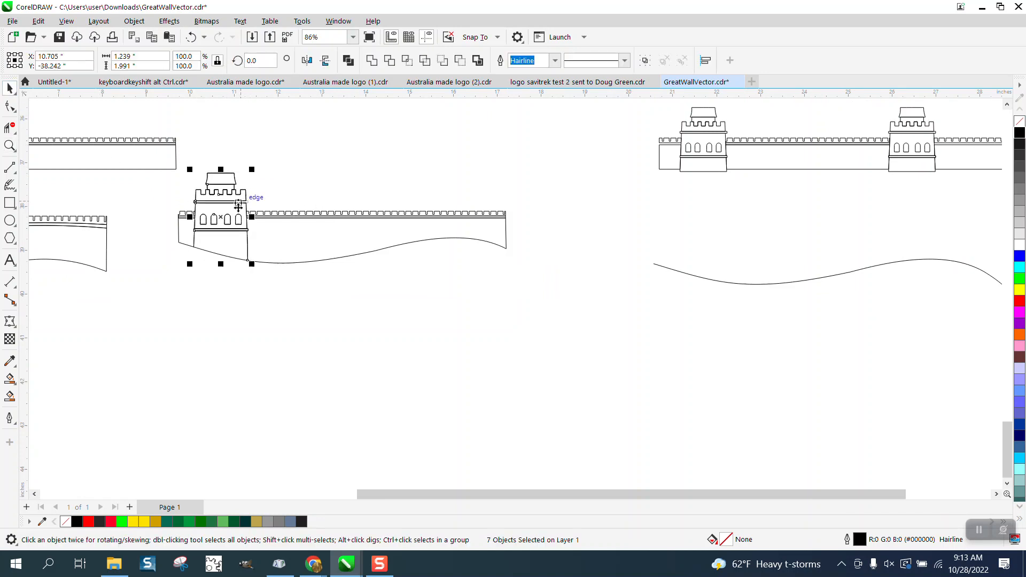
left_click_drag(221, 217, 478, 220)
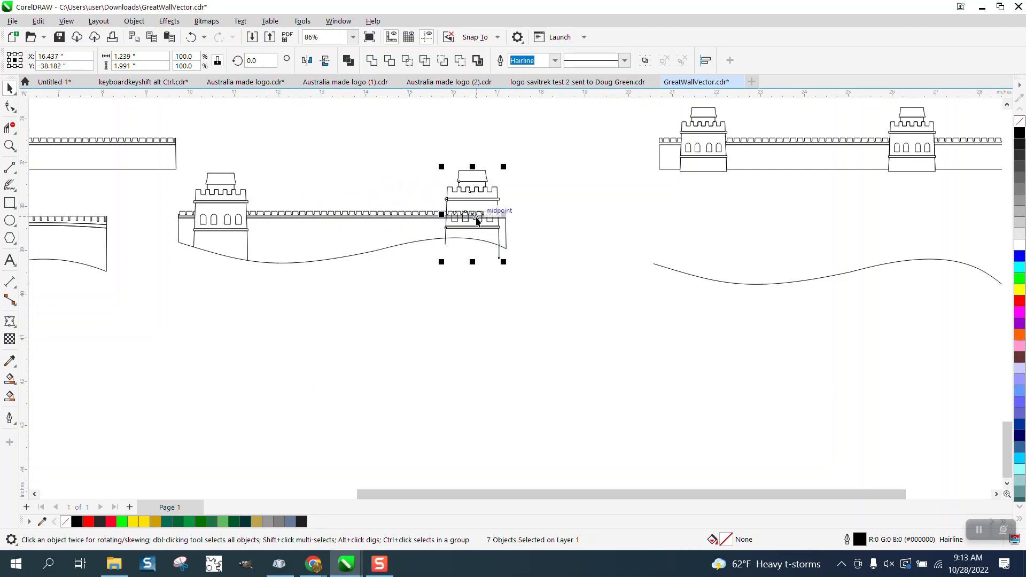
key("Delete")
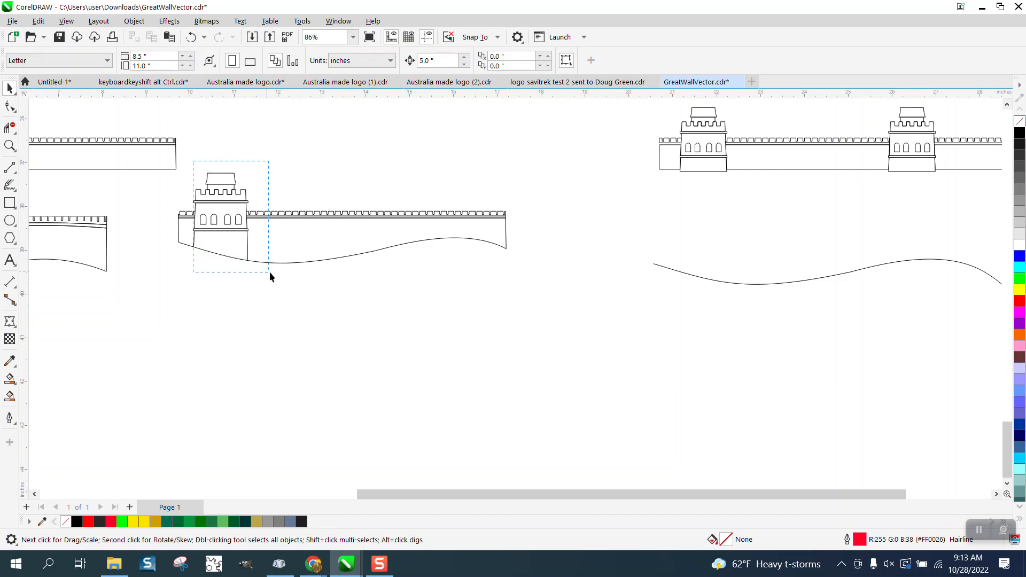
left_click_drag(270, 273, 270, 273)
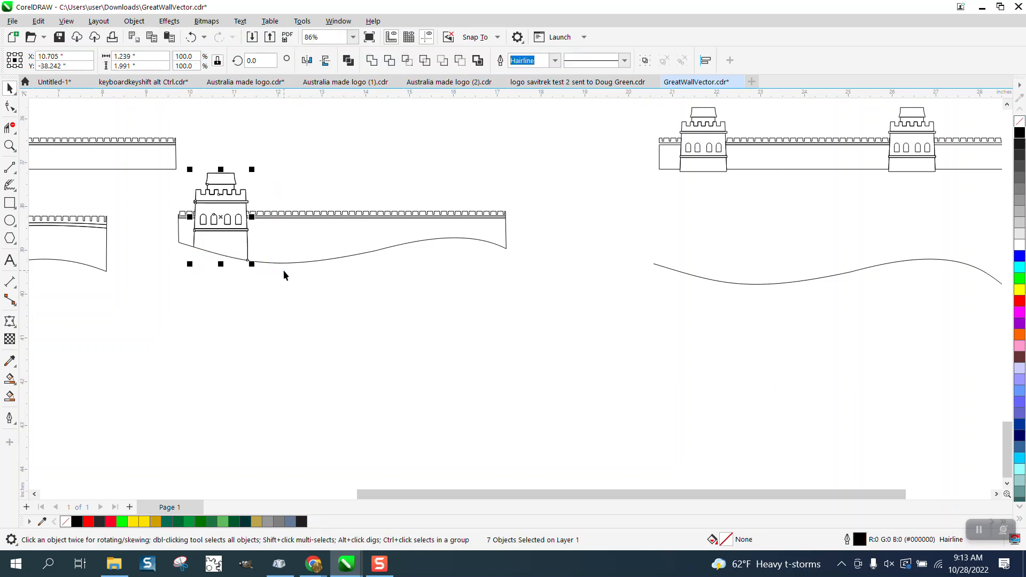
left_click_drag(216, 217, 463, 228)
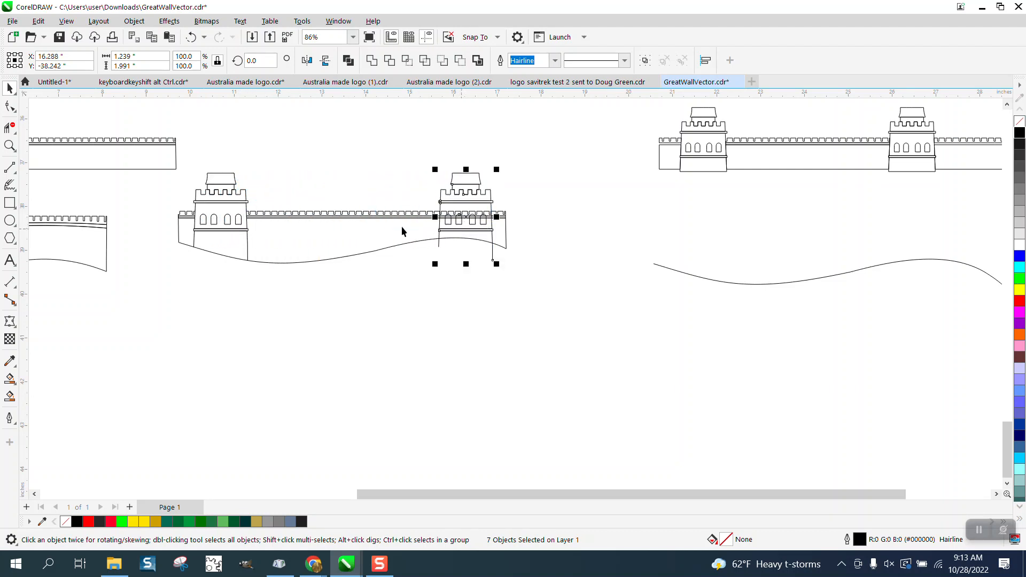
Delete the parts of the copied tower's two side lines that extend below the wavy curve, using Virtual Segment Delete.
left_click(10, 146)
left_click_drag(440, 172, 542, 321)
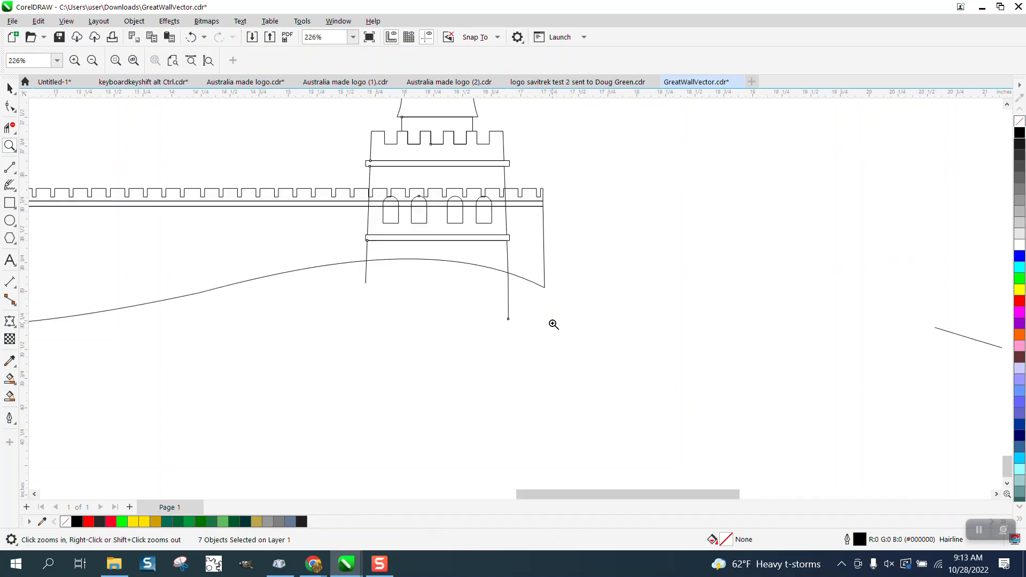
left_click(5, 131)
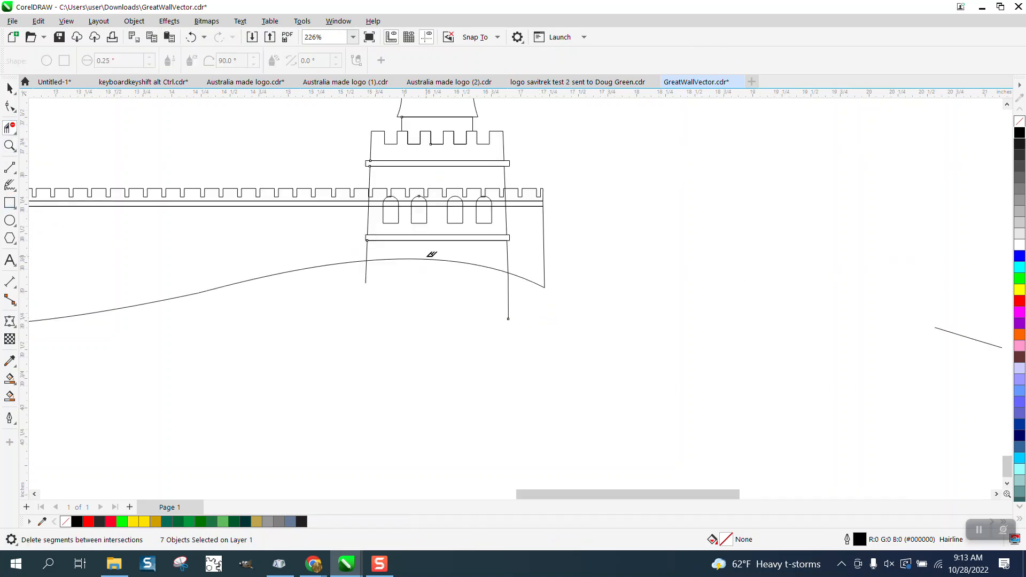
left_click(367, 275)
left_click(508, 301)
Delete the wall's battlement segments crossing the copied tower, including the small pieces inside its arched windows, using Virtual Segment Delete.
left_click(9, 145)
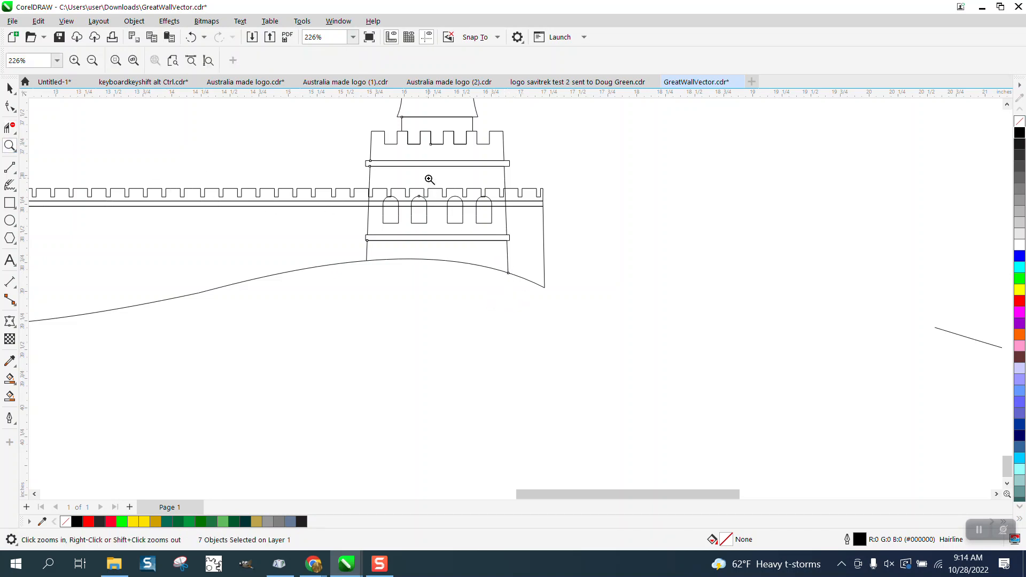
left_click_drag(368, 183, 624, 234)
left_click(10, 128)
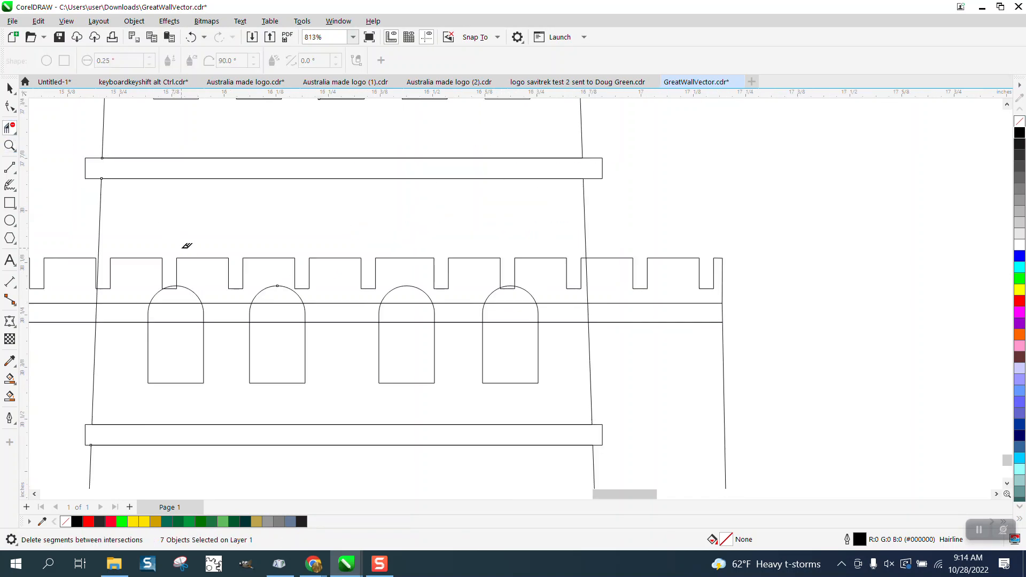
left_click_drag(106, 254, 577, 275)
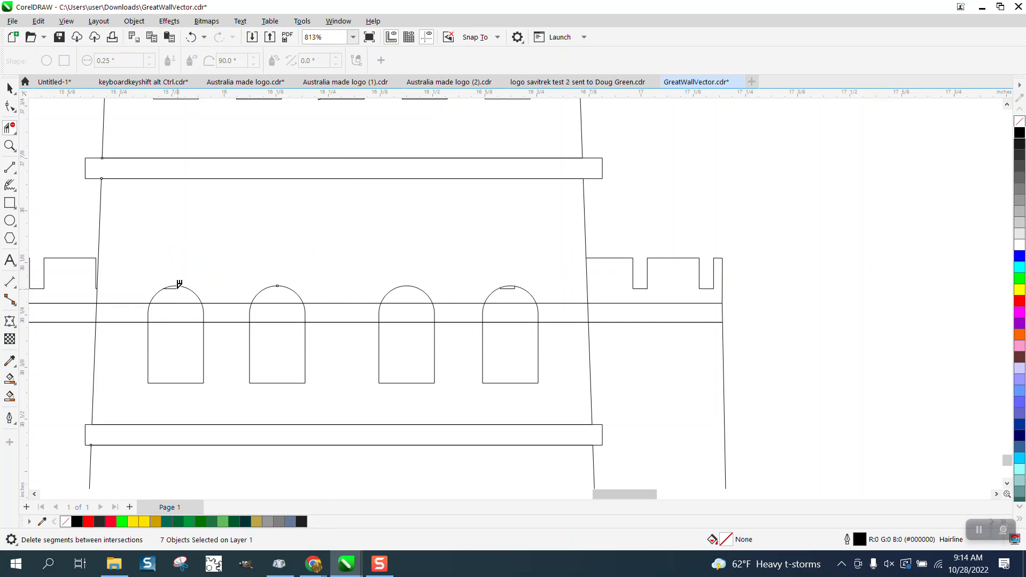
left_click(178, 286)
left_click(515, 289)
Delete the two horizontal wall lines between the copied tower's side edges wherever they run outside its arched windows.
left_click(570, 302)
left_click(561, 322)
left_click(465, 303)
left_click(473, 322)
left_click(349, 303)
left_click(342, 323)
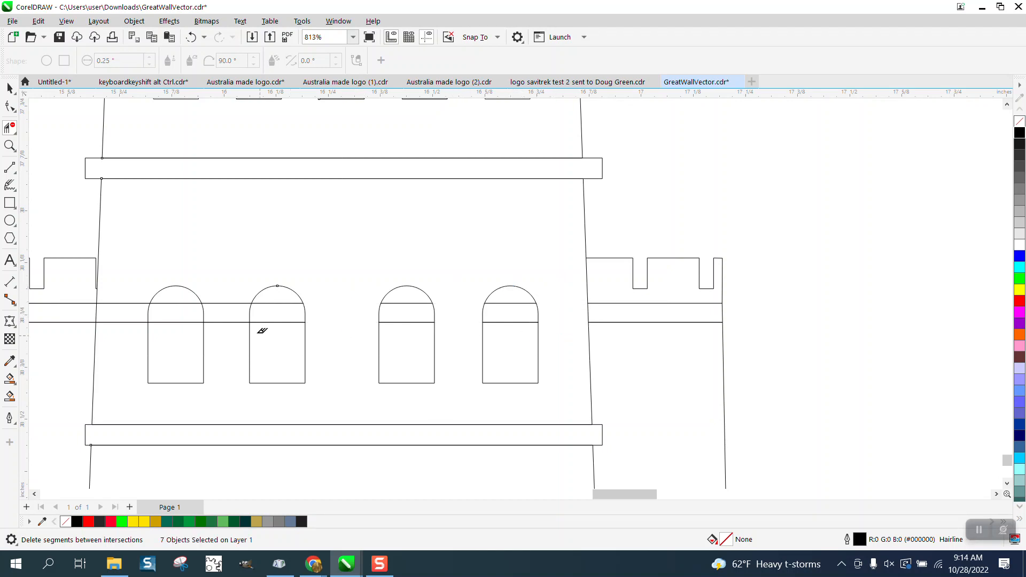
left_click_drag(237, 327, 235, 327)
left_click_drag(122, 296, 124, 327)
Delete the remaining horizontal wall line segments inside the four arched windows of the copied tower.
left_click_drag(174, 299, 176, 327)
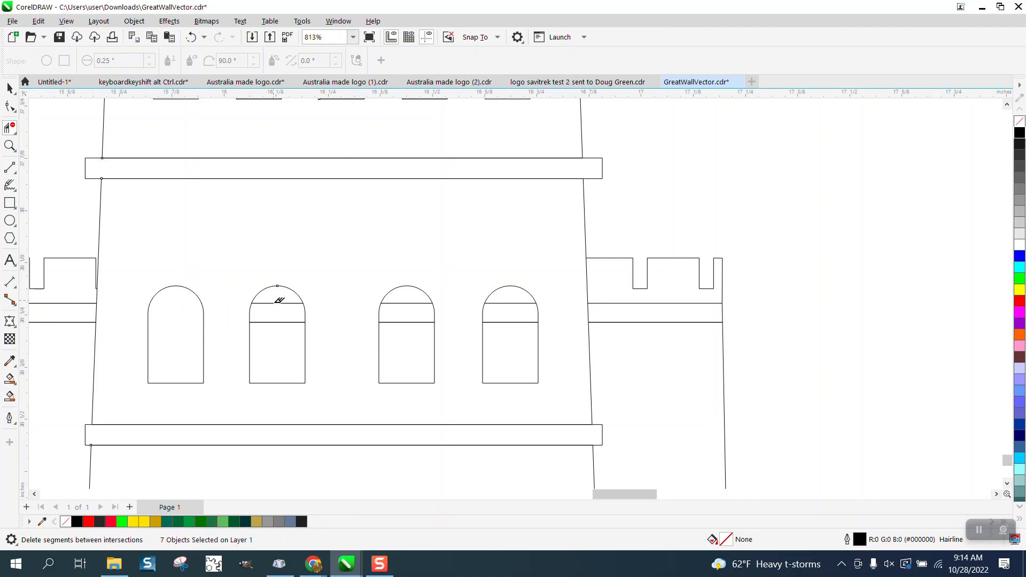
left_click_drag(279, 301, 280, 327)
left_click_drag(411, 310, 412, 325)
left_click_drag(514, 306, 509, 342)
left_click_drag(415, 299, 419, 321)
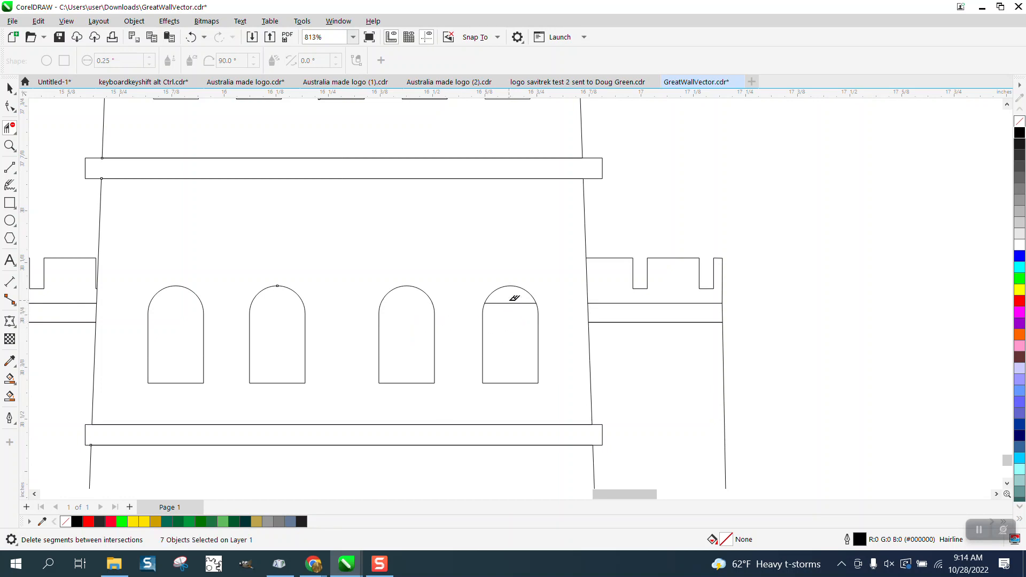
left_click_drag(513, 293, 517, 315)
Examine the two-tower wall section beside the neighbouring wall drawings, and inspect its trimmed bases up close.
scroll(411, 284, "down", 2)
scroll(411, 284, "down", 5)
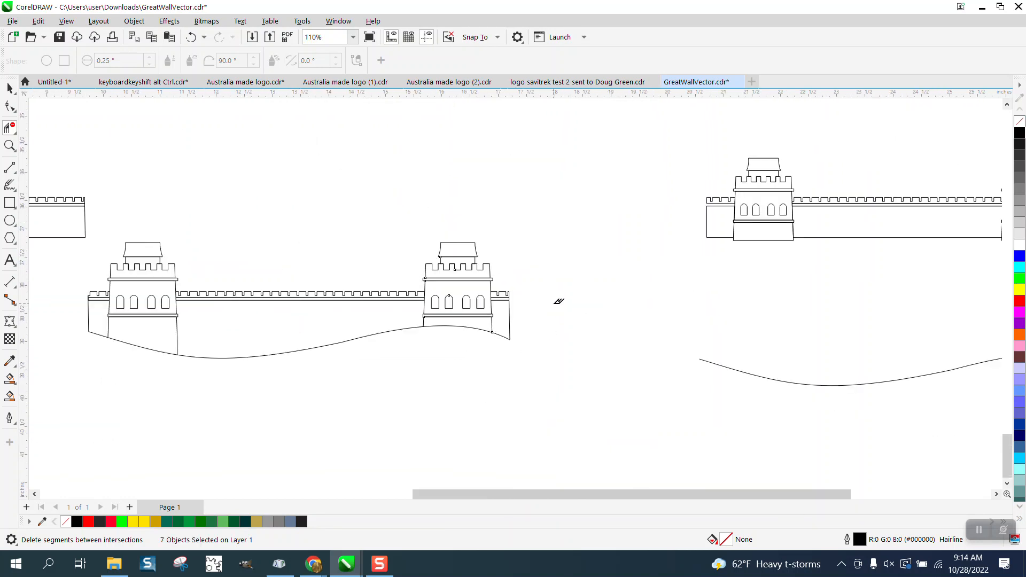
left_click(10, 88)
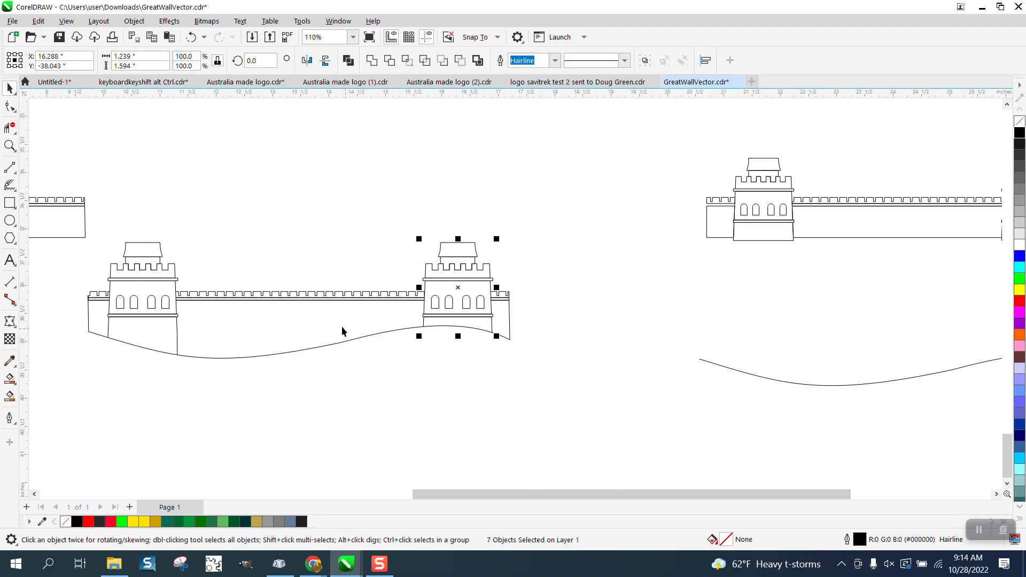
scroll(343, 238, "down", 1)
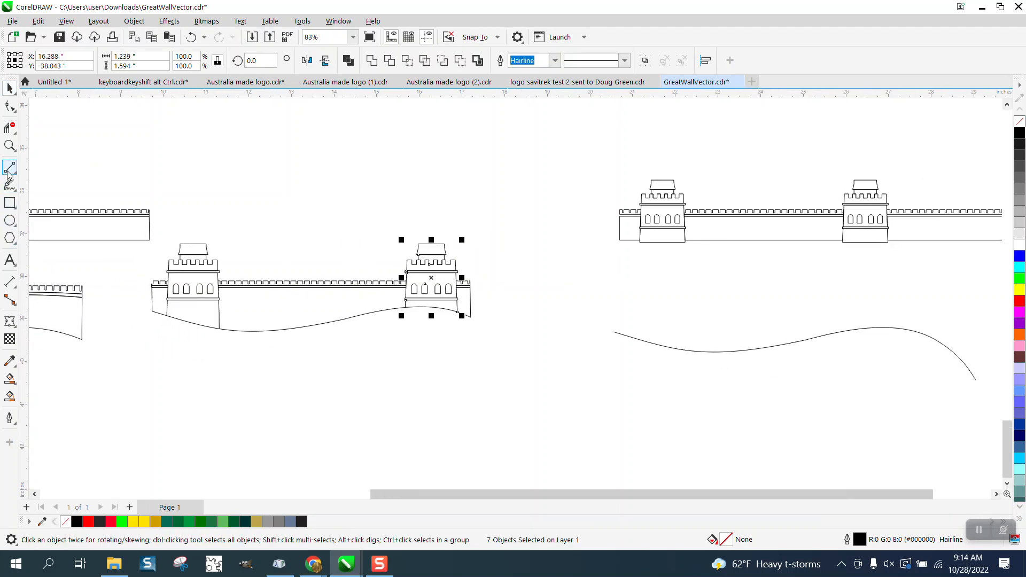
left_click(10, 145)
left_click_drag(110, 220, 608, 377)
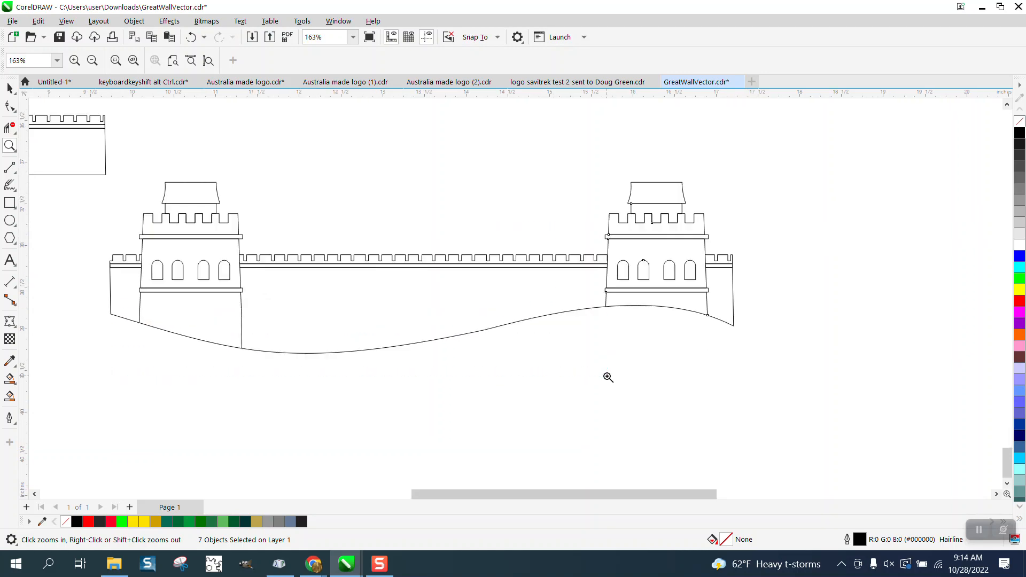